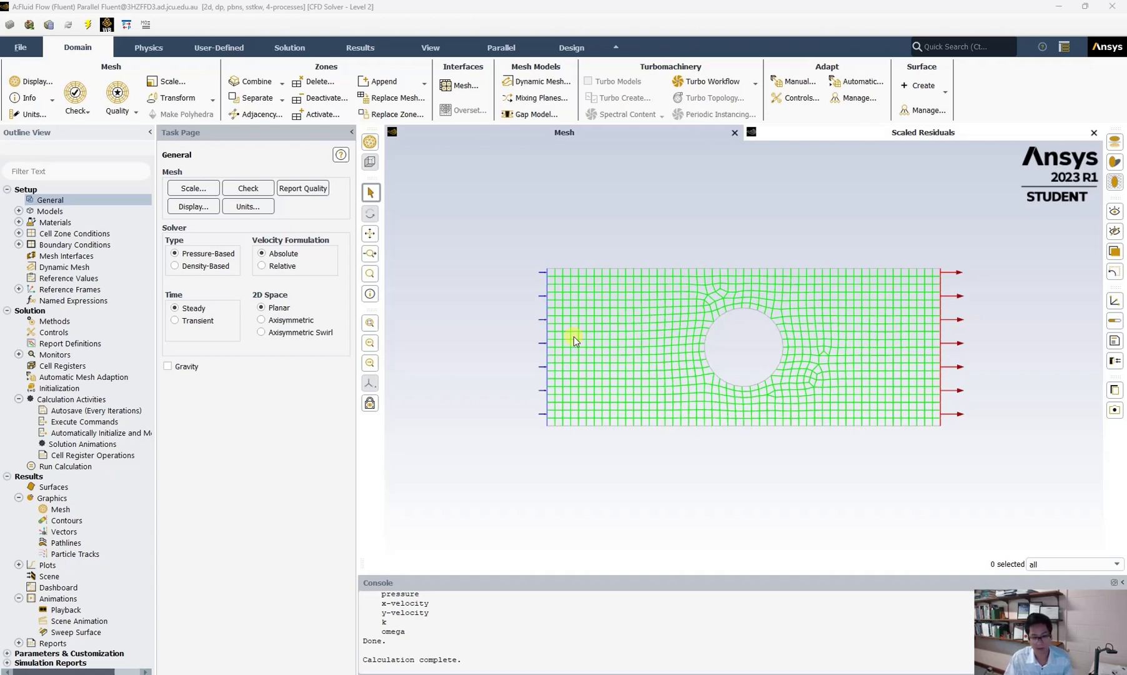
Step: Keep the steady solver and initialize the solution with standard initialization computed from the inlet
left_click(187, 308)
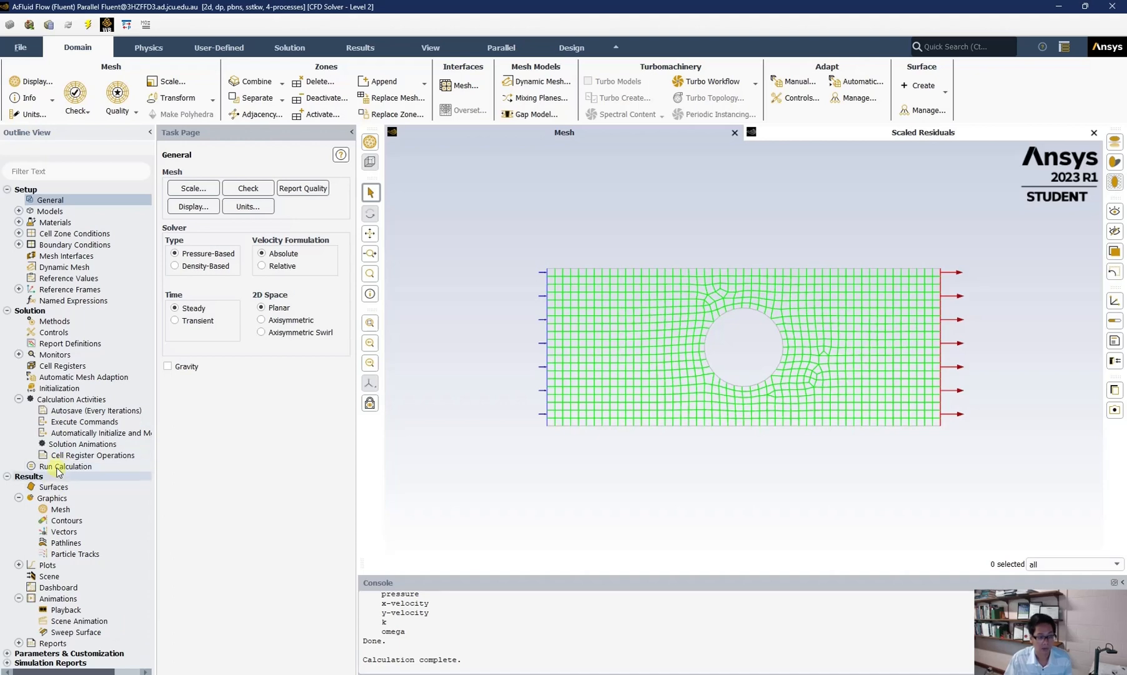
left_click(58, 388)
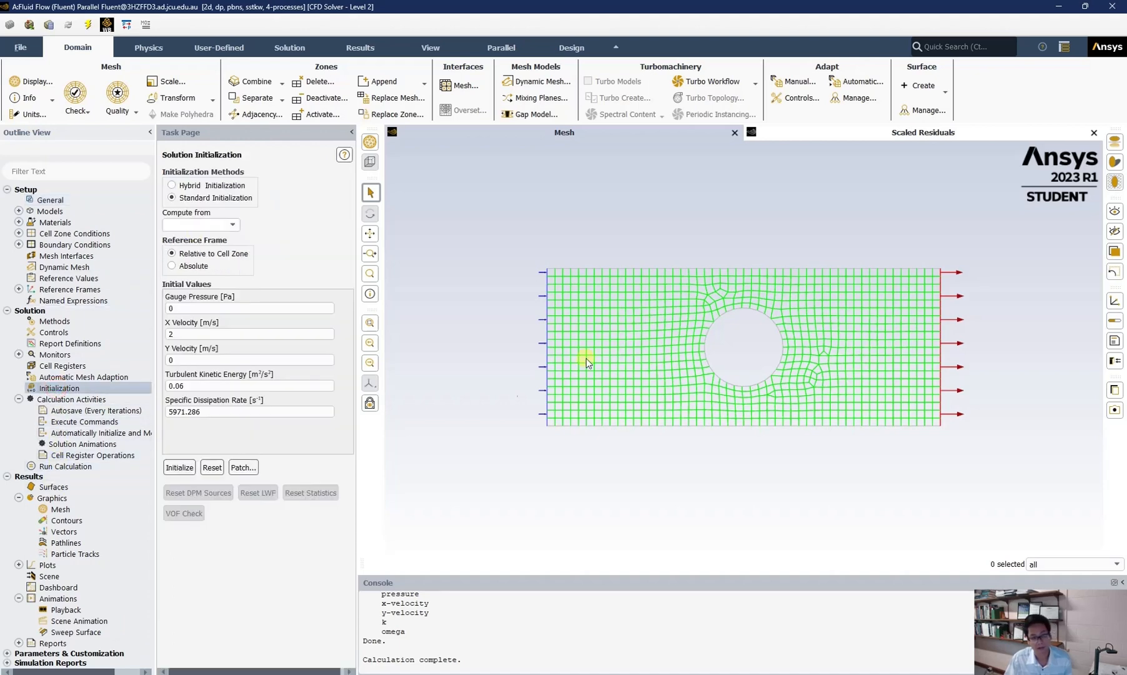
left_click(235, 223)
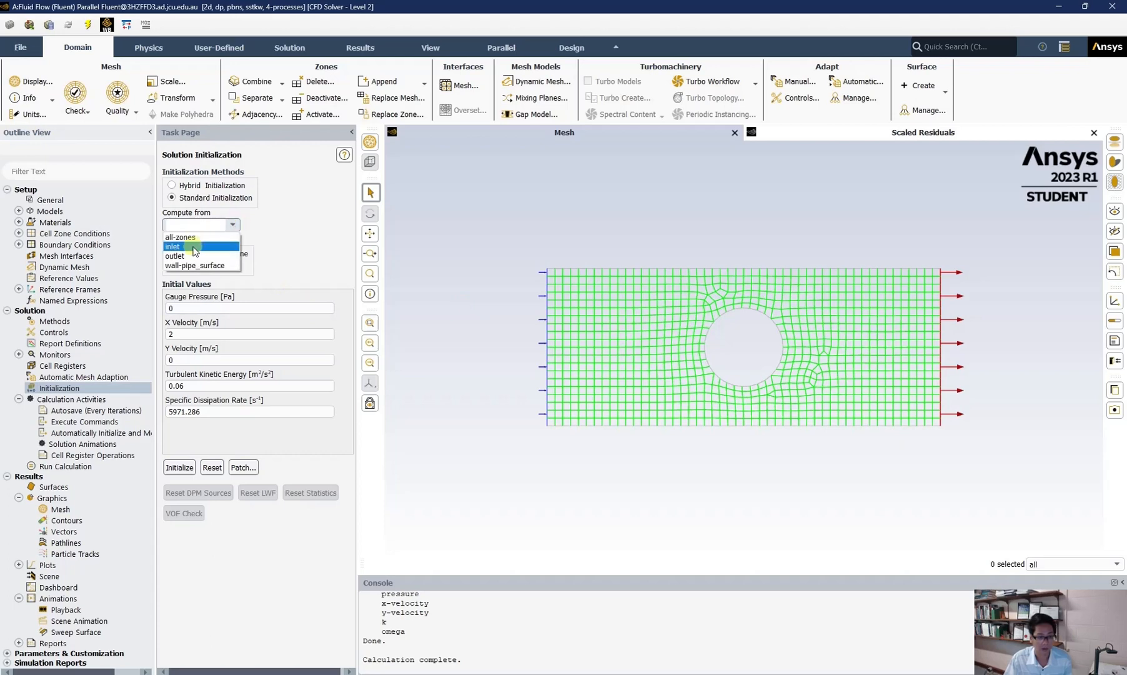
left_click(195, 247)
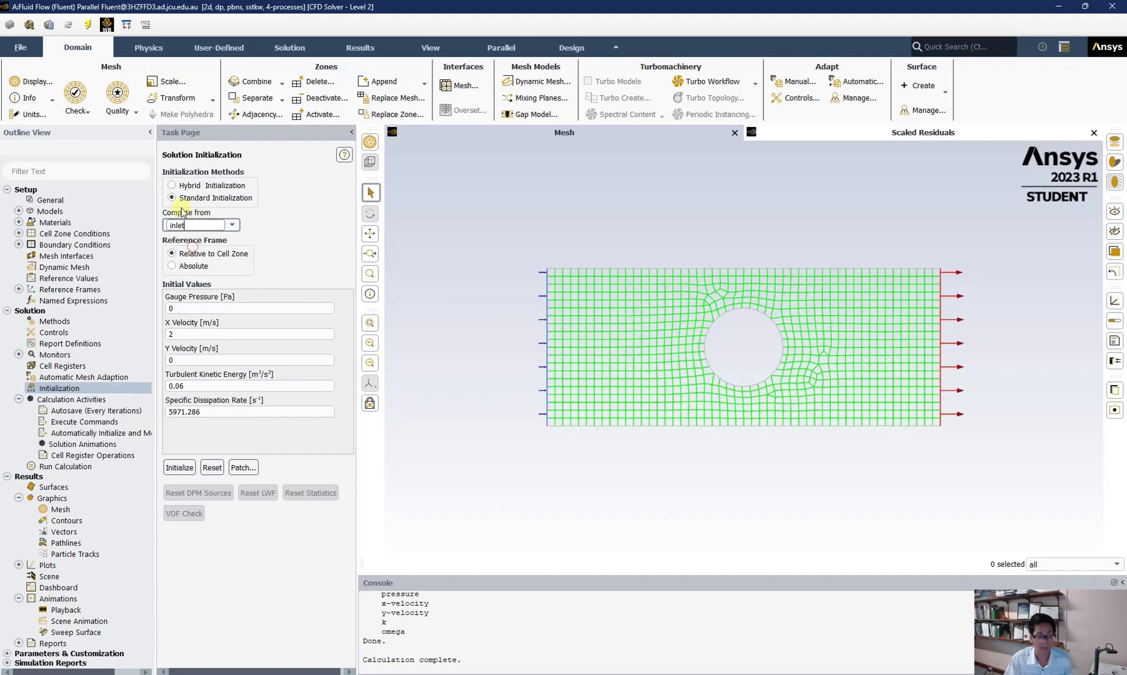
left_click(180, 469)
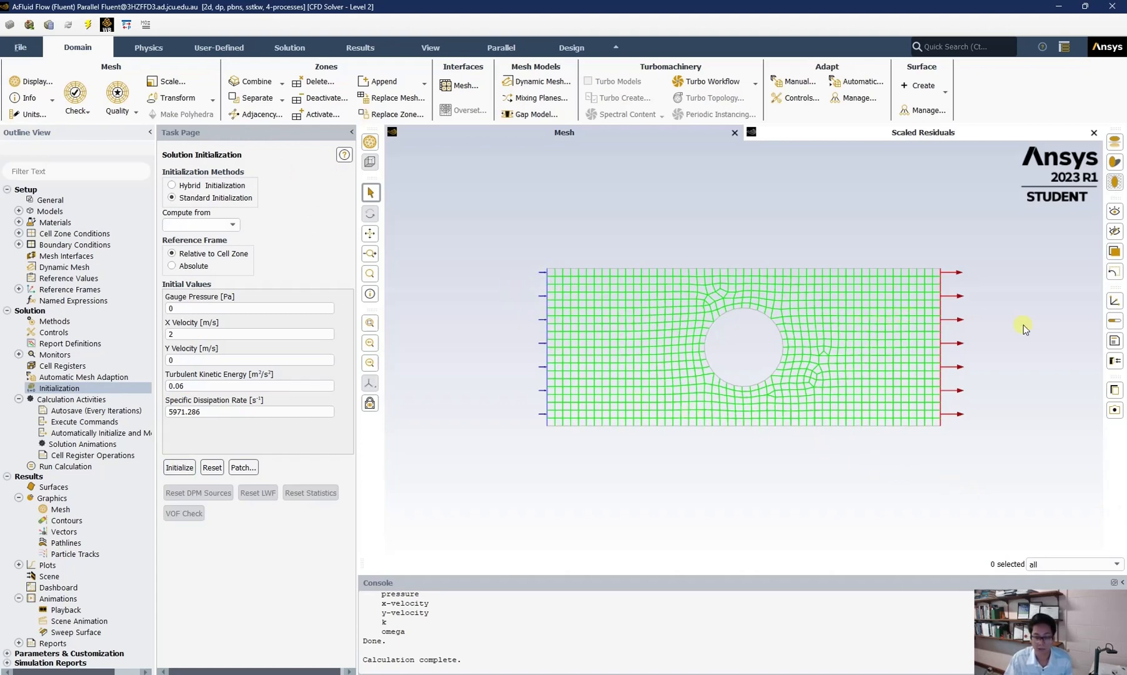
Step: Patch the pipe_surface zone with a pressure value of 0 Pa and close the Patch dialog
left_click(236, 466)
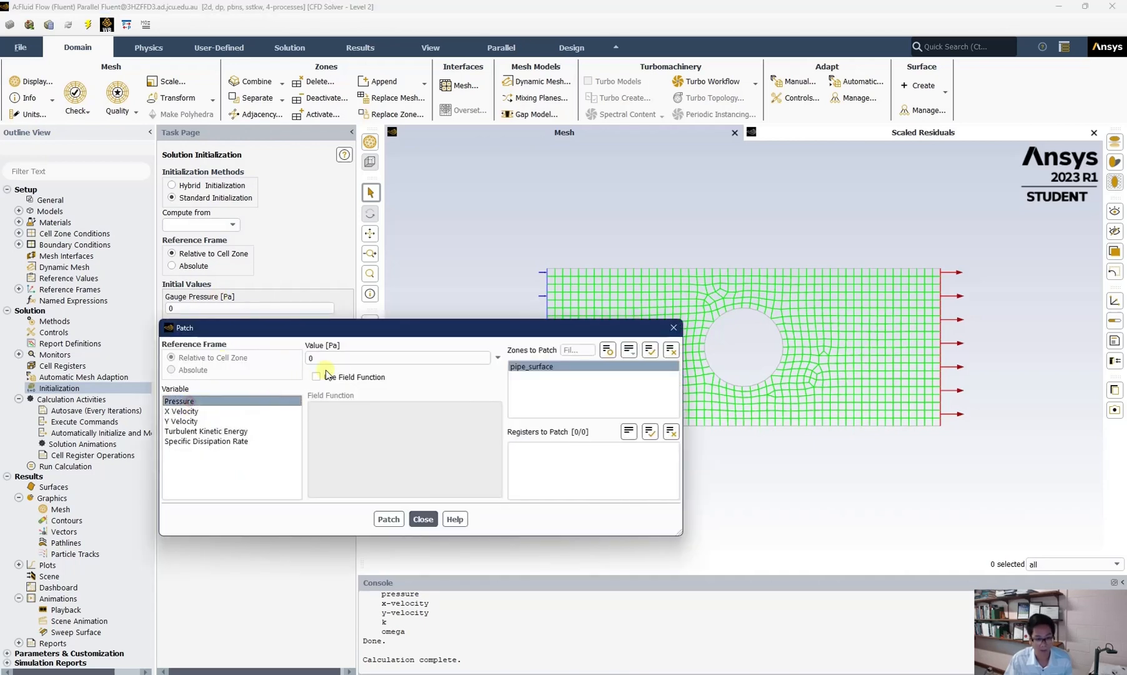
left_click(544, 367)
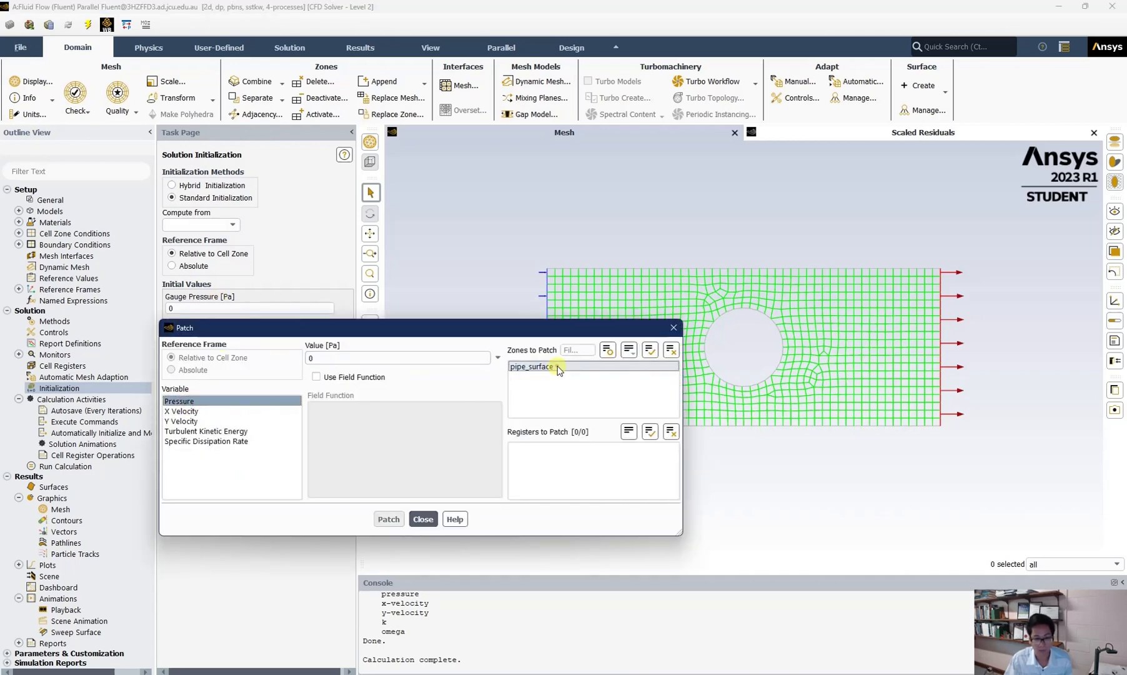
left_click(550, 367)
left_click(389, 520)
left_click(424, 520)
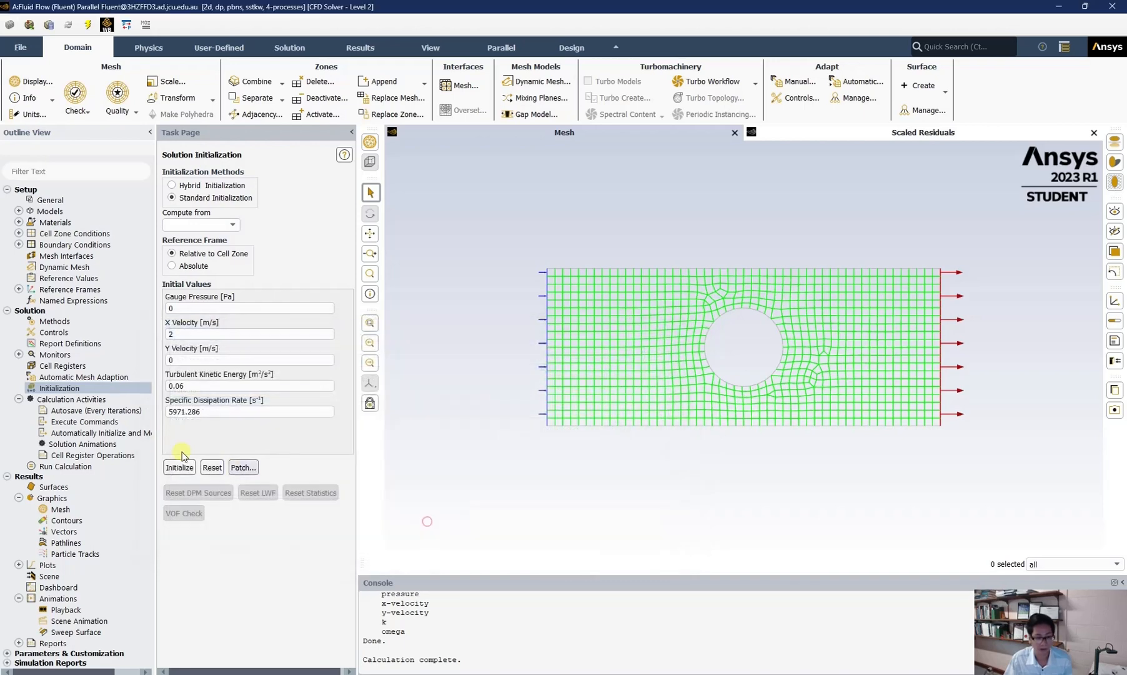
Step: Run the calculation for 50 iterations and acknowledge its completion
left_click(46, 468)
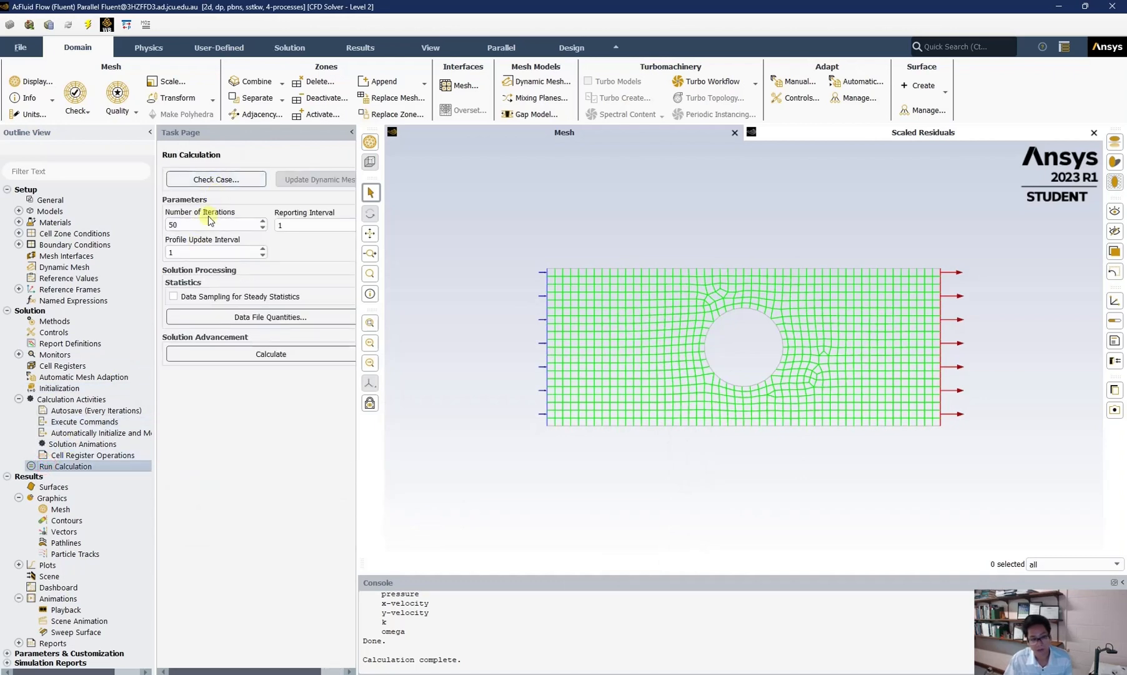
double_click(172, 224)
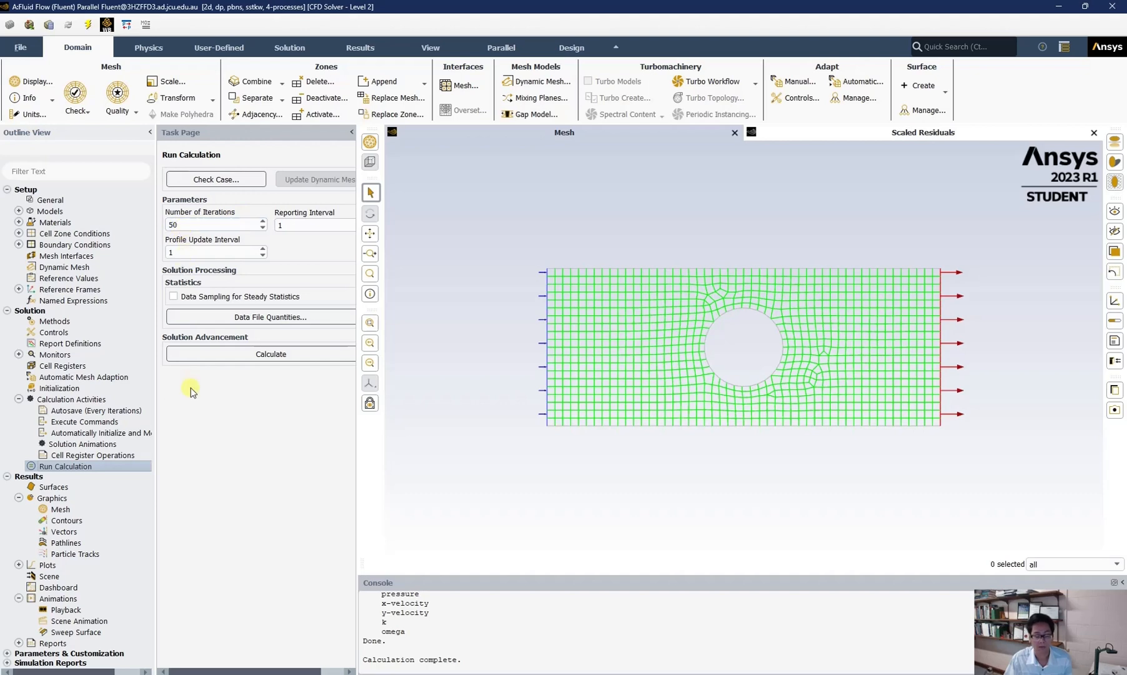
left_click(232, 355)
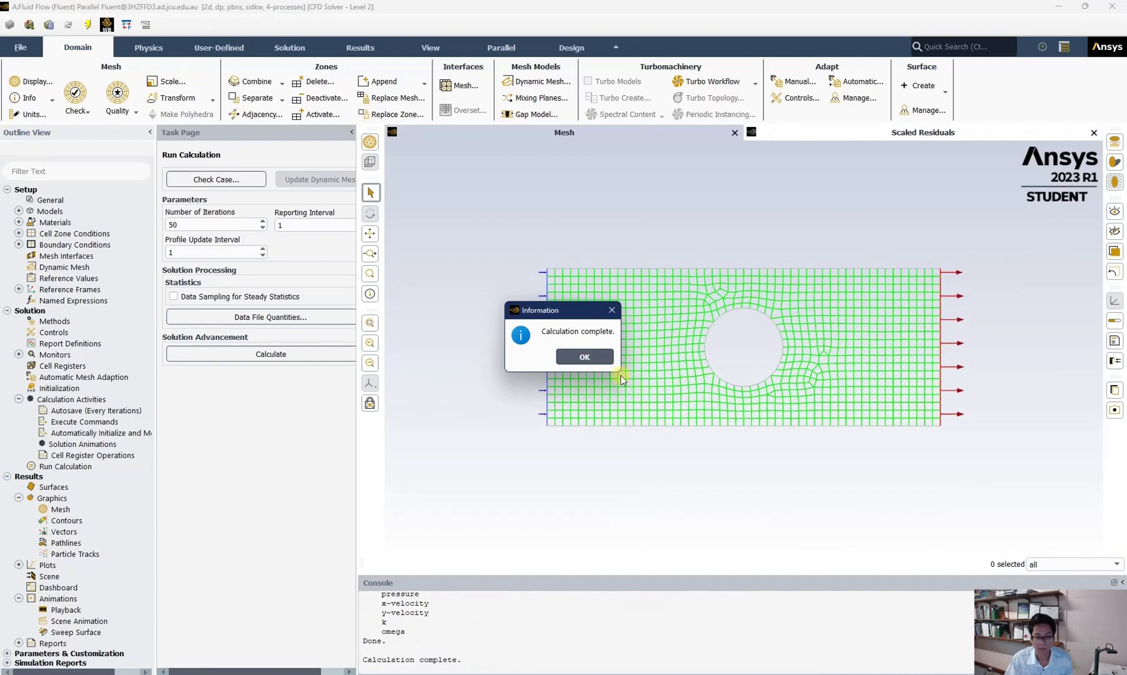
left_click(585, 355)
Step: Create and display a filled velocity magnitude contour after deselecting the inlet, outlet and wall-pipe_surface surfaces
left_click(61, 509)
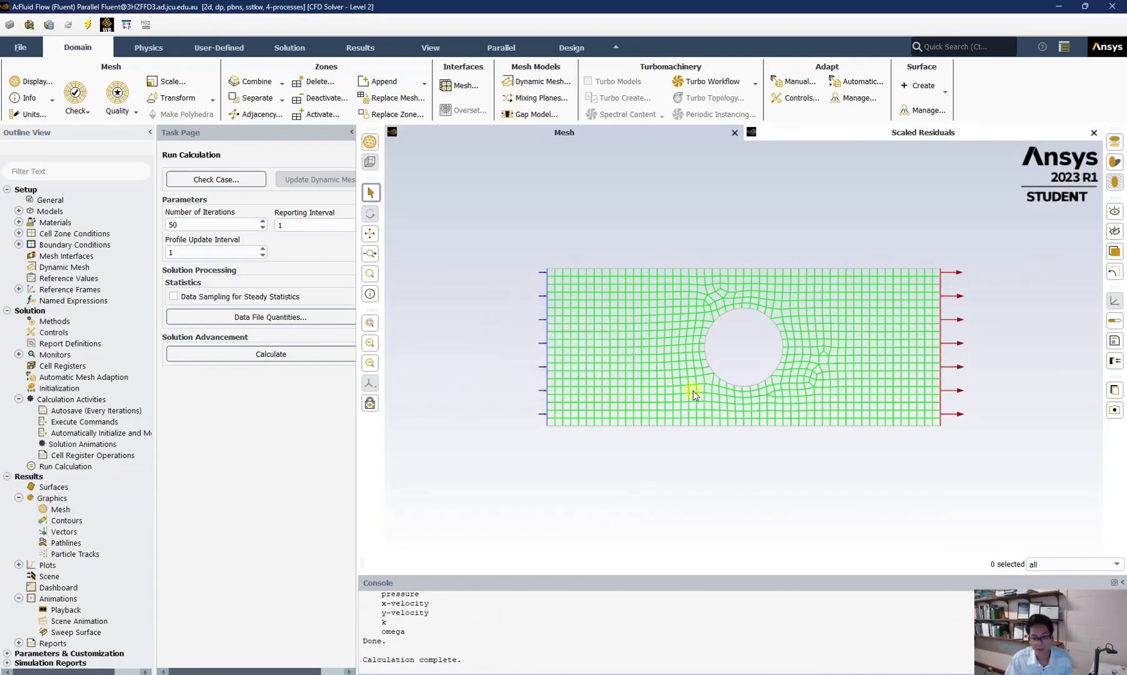
left_click(62, 521)
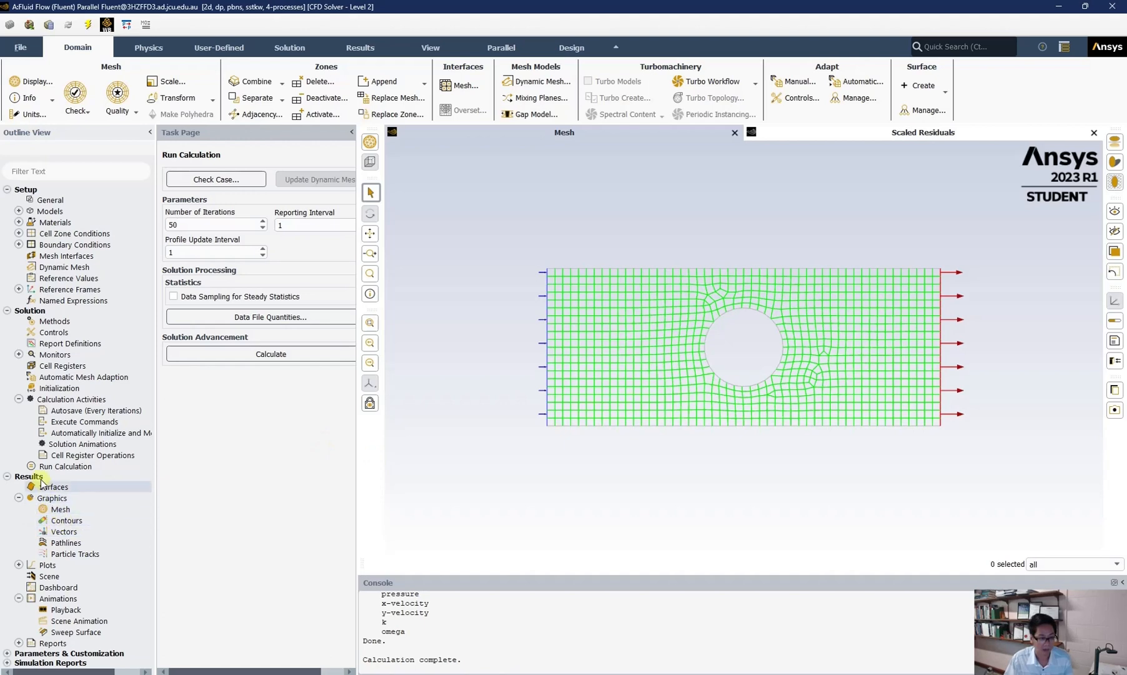
double_click(56, 522)
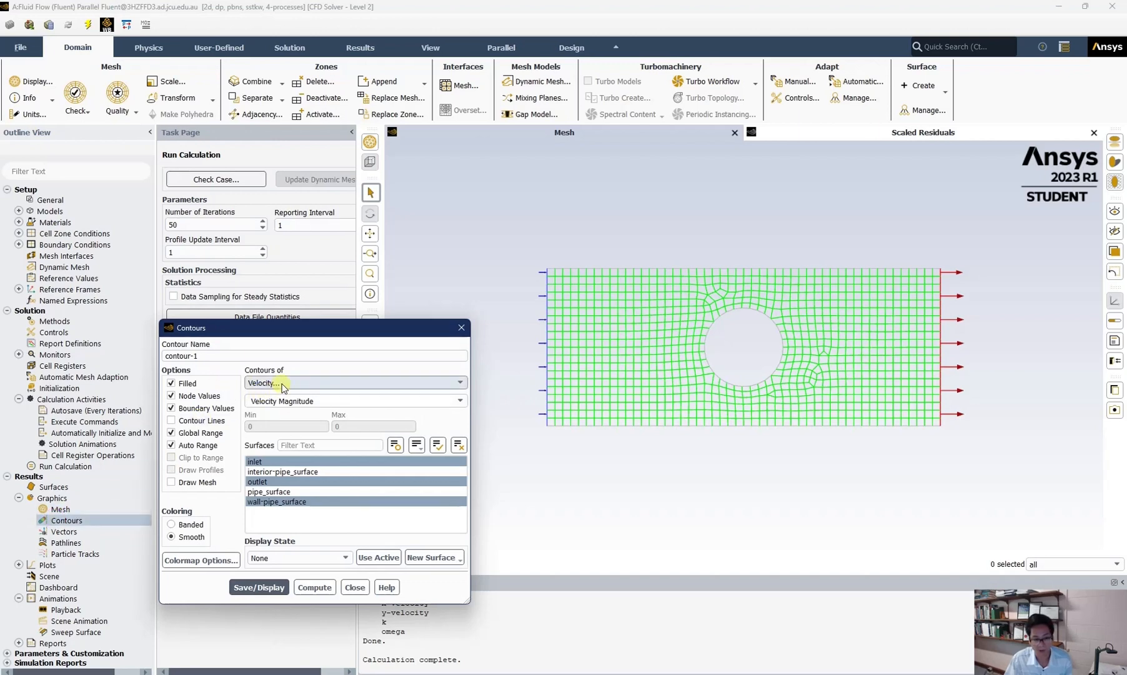
left_click(289, 462)
left_click(289, 481)
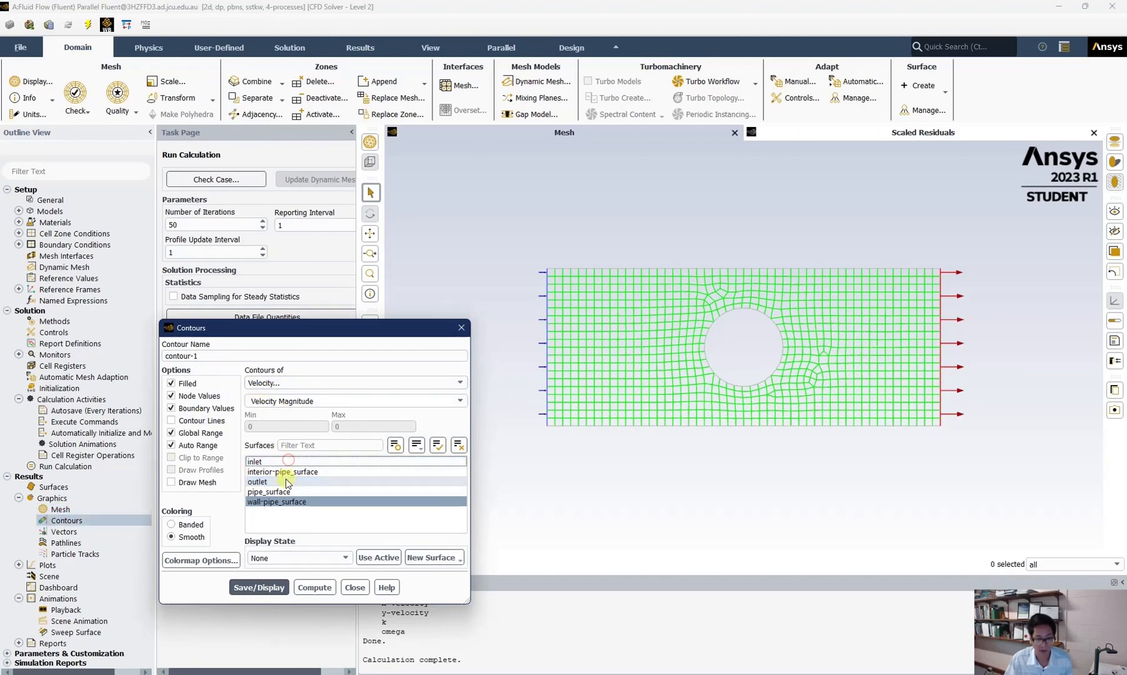
left_click(294, 504)
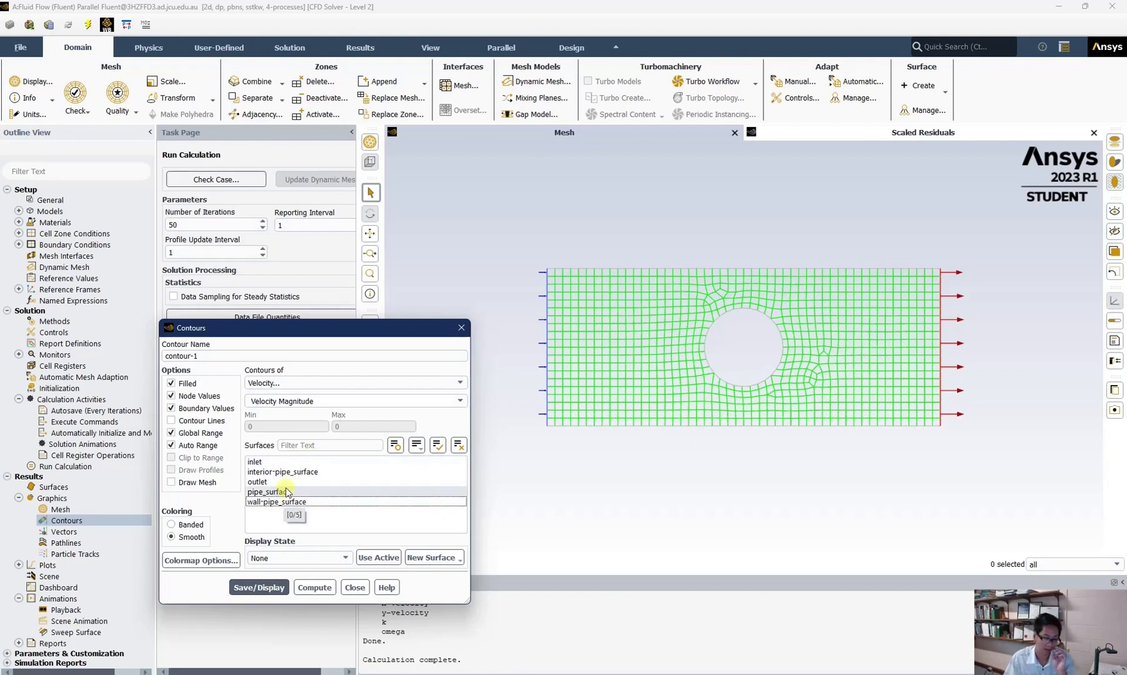
left_click(274, 588)
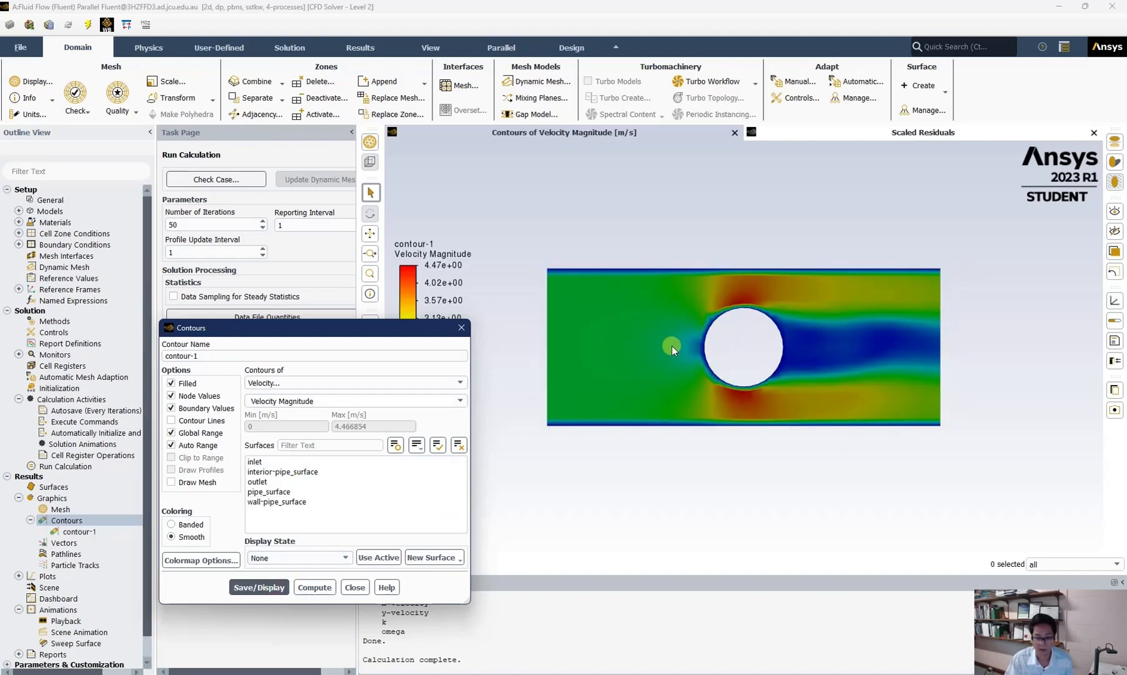
left_click(353, 588)
Step: Rename the contour-1 plot to velocity and save it
left_click(85, 532)
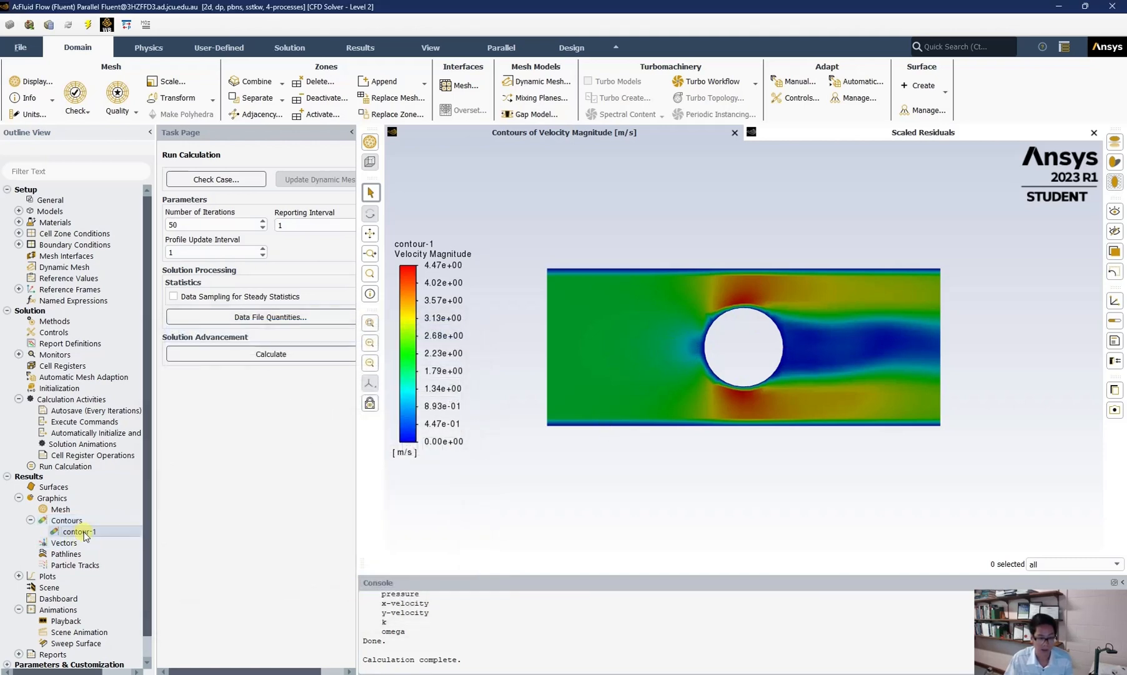
right_click(86, 535)
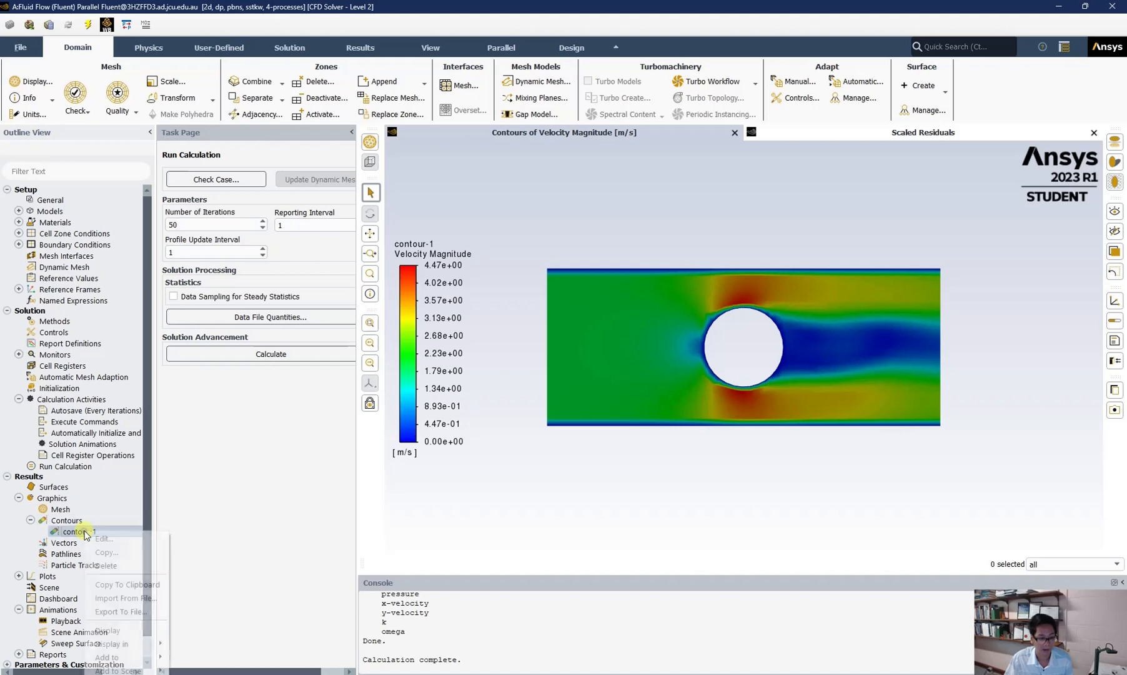
left_click(112, 539)
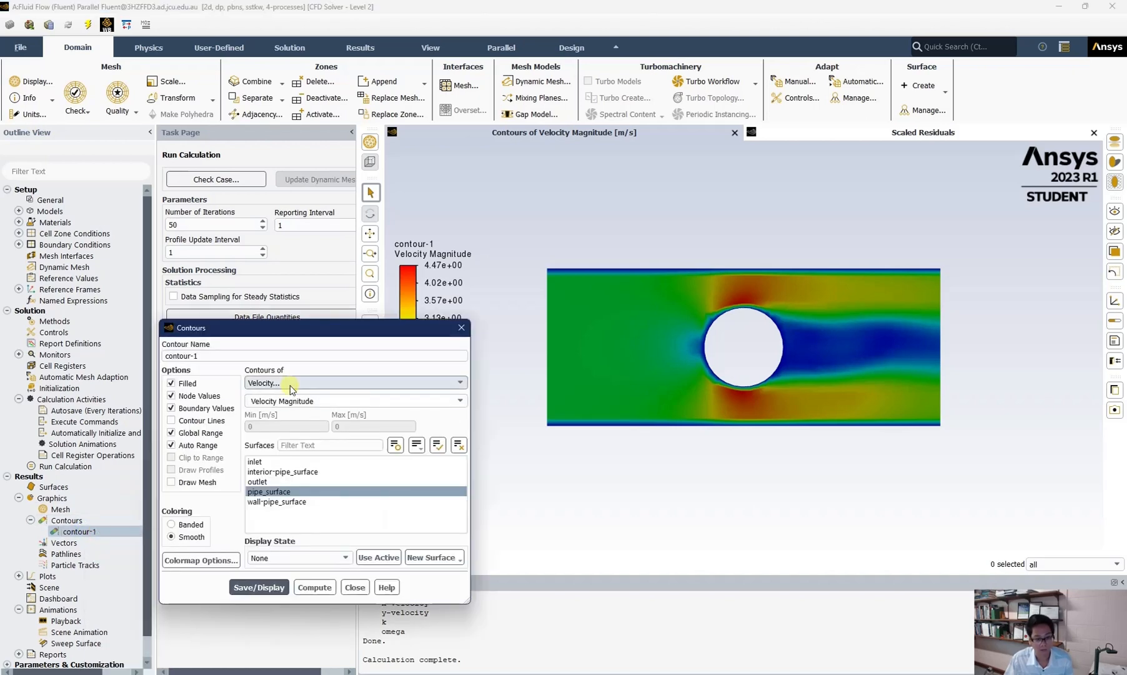
triple_click(258, 355)
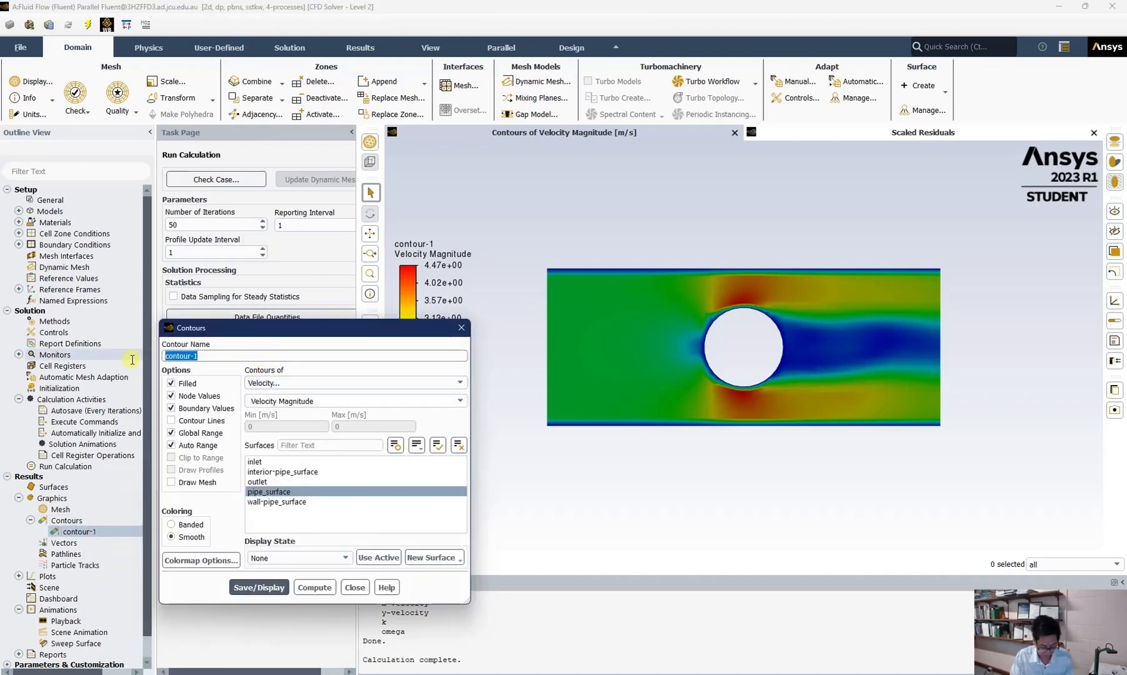
type("velocity")
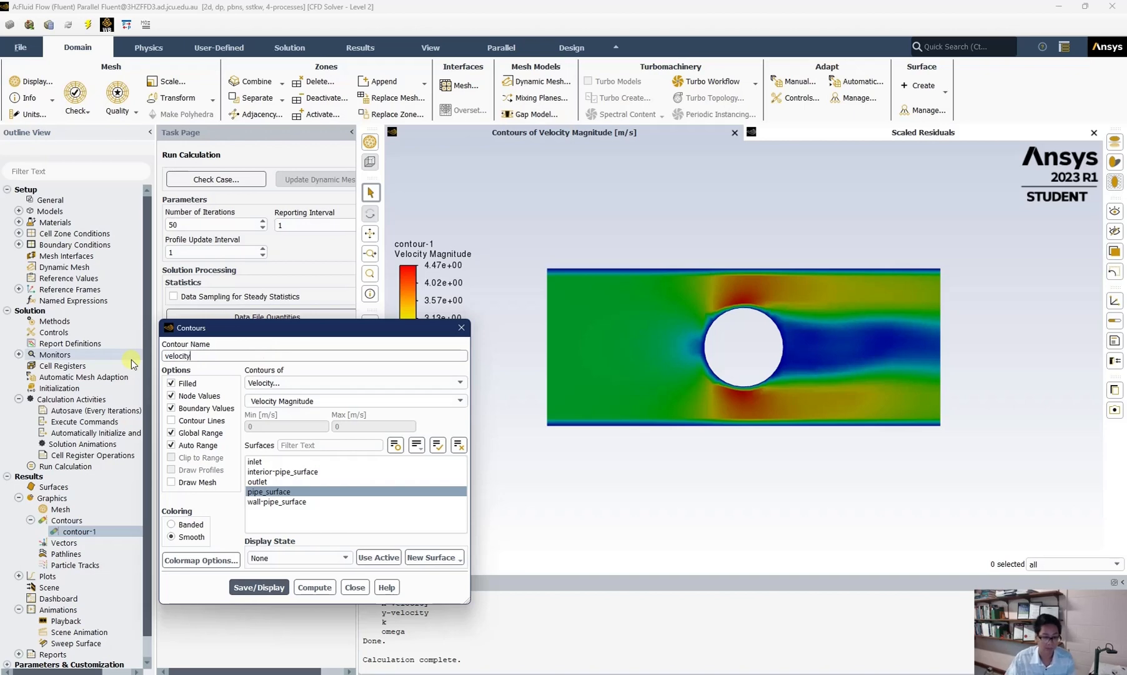
left_click(281, 588)
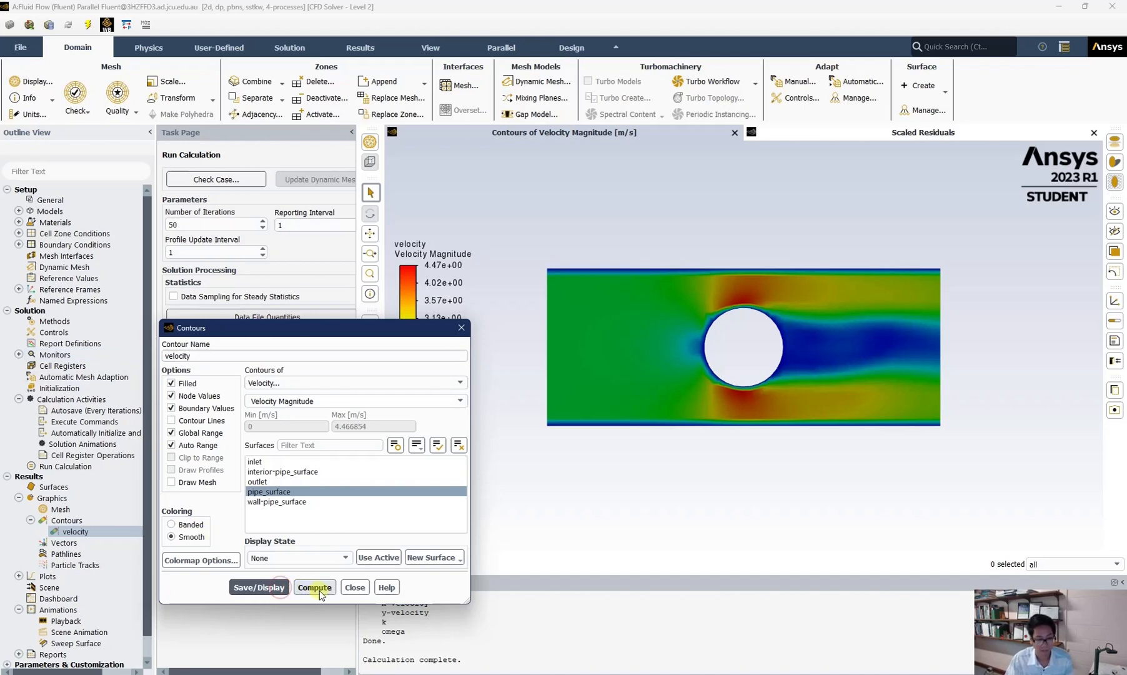
left_click(354, 588)
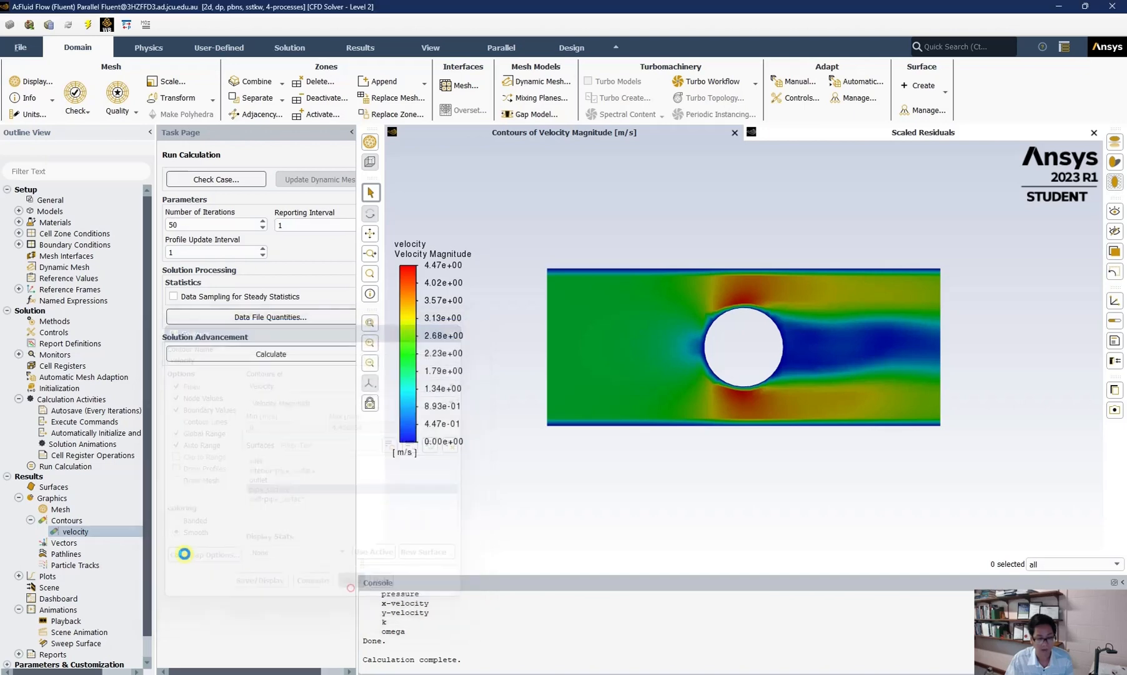
Step: Create a new contour named pressure with the inlet, outlet and wall surfaces deselected and save it
right_click(67, 522)
left_click(82, 530)
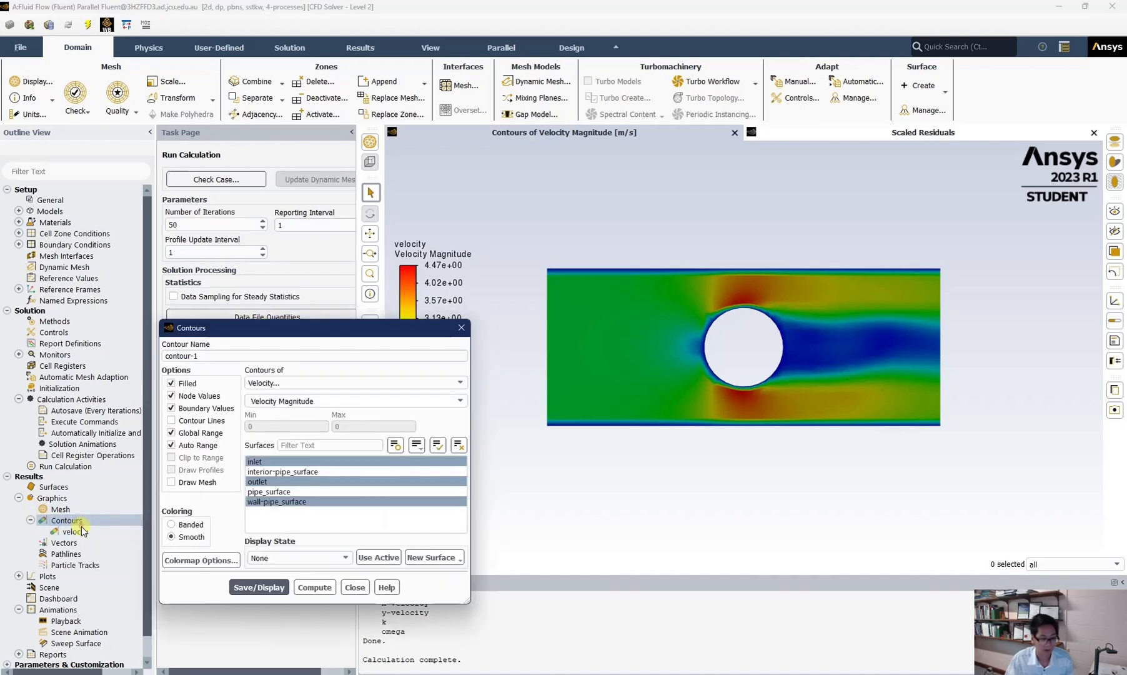
triple_click(218, 356)
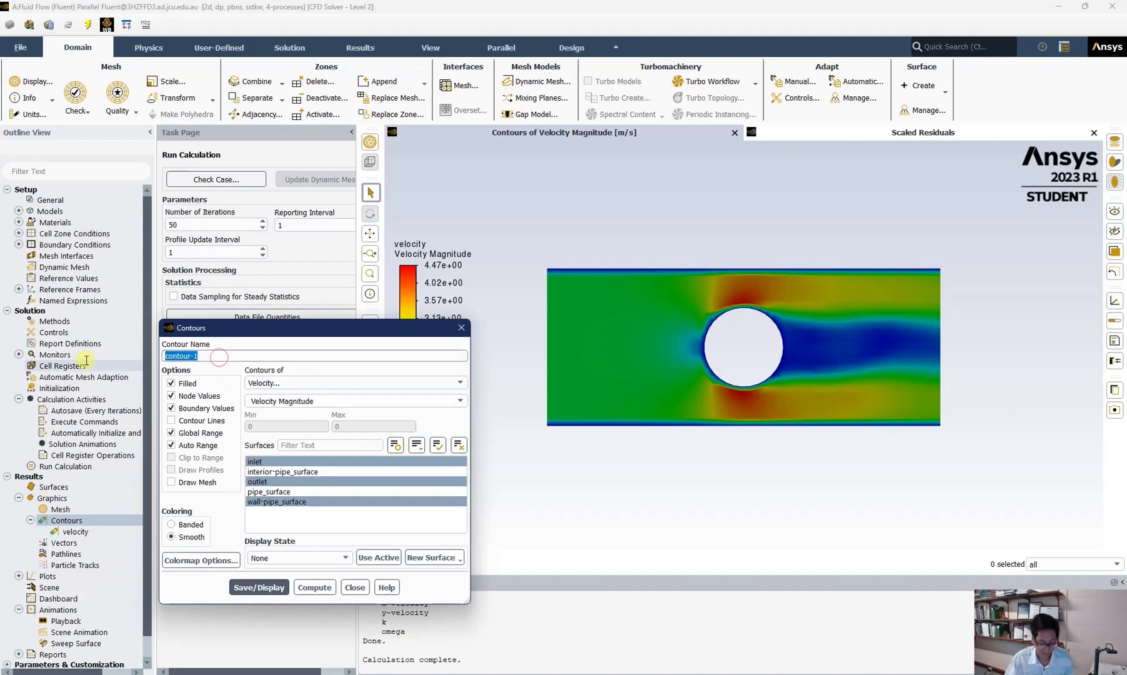
type("pressure")
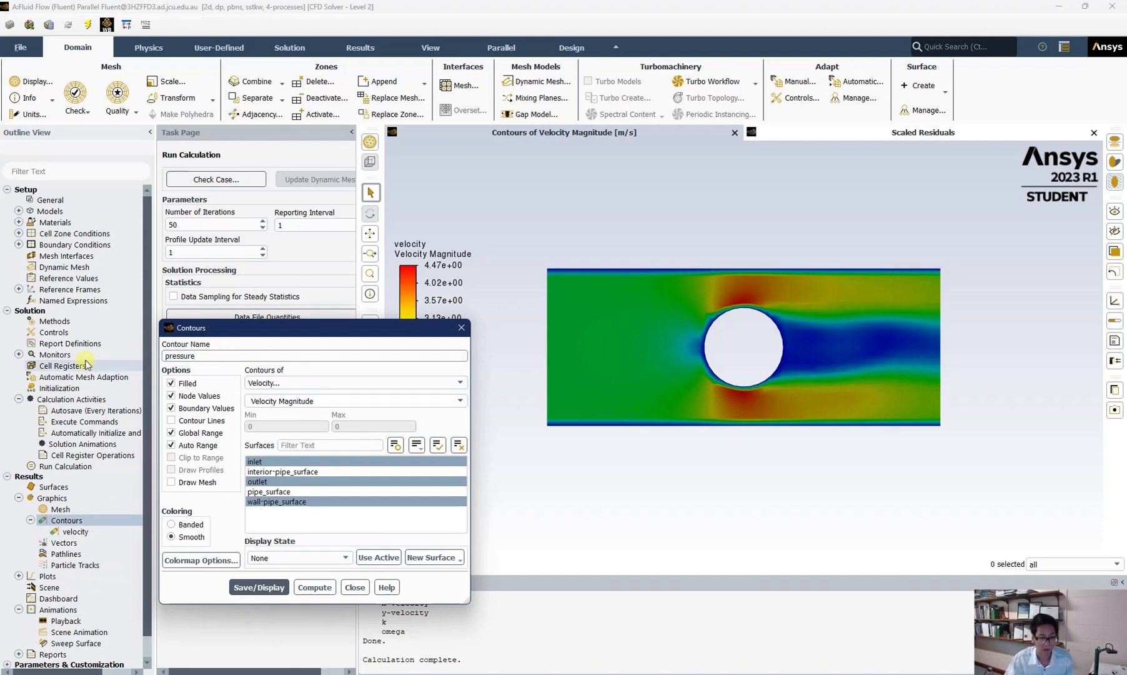
left_click(296, 460)
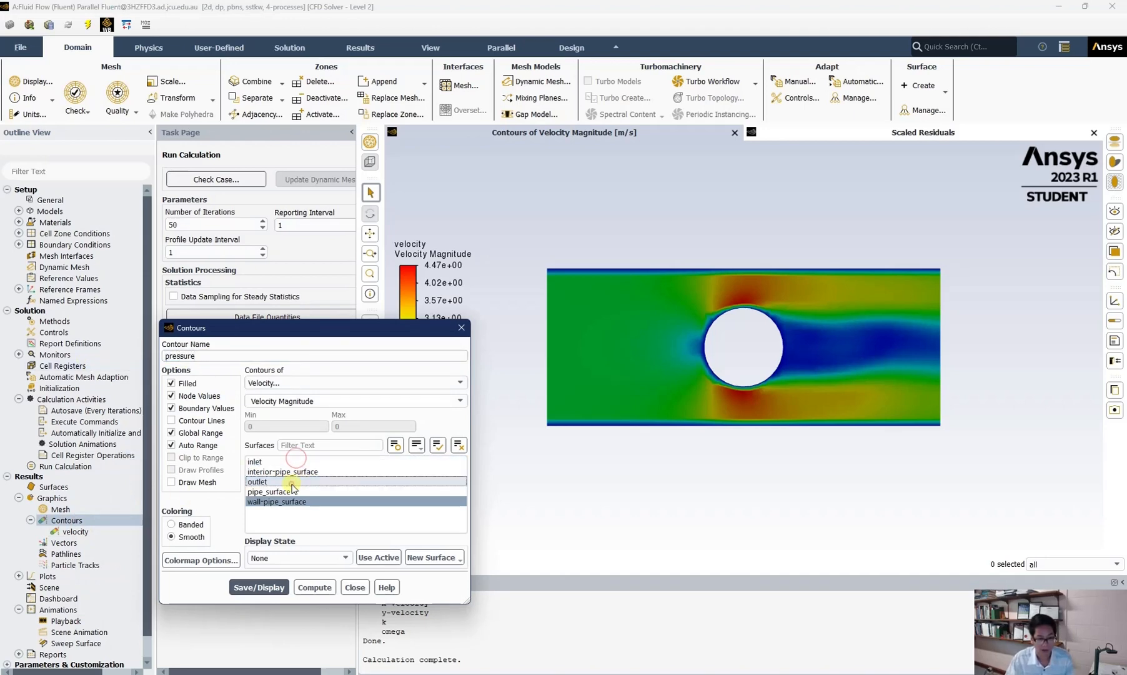
left_click(295, 480)
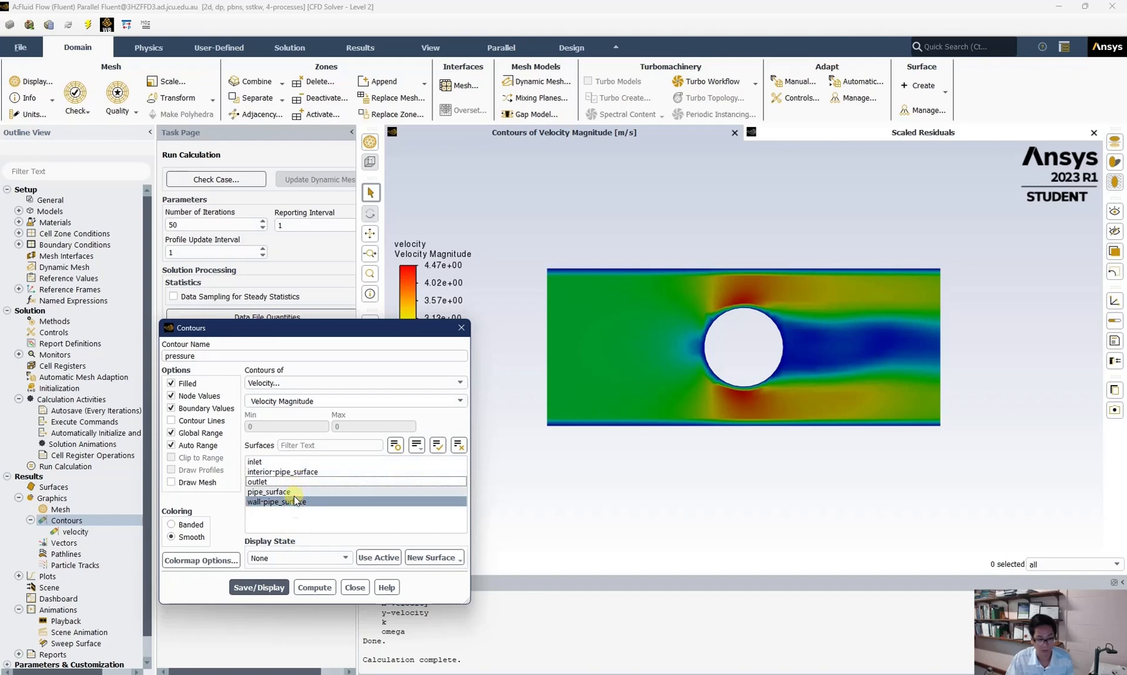
left_click(300, 493)
left_click(301, 493)
left_click(303, 503)
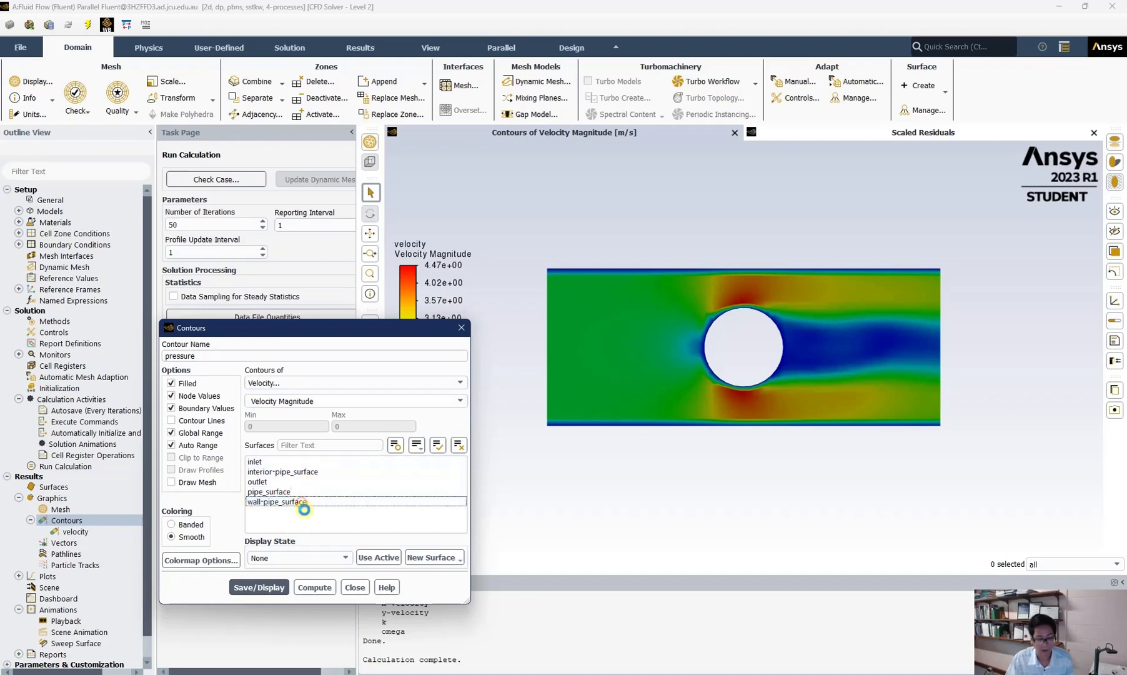
left_click(260, 587)
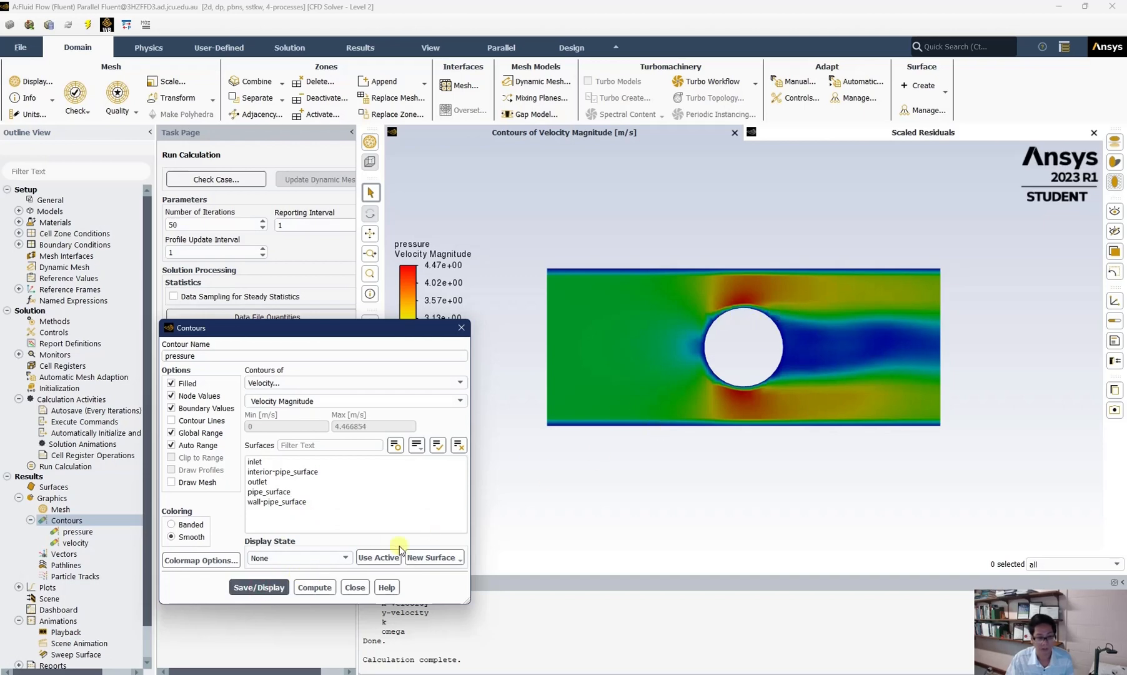
Step: Switch the pressure contour to show Static Pressure, then save, compute and display it
left_click(305, 380)
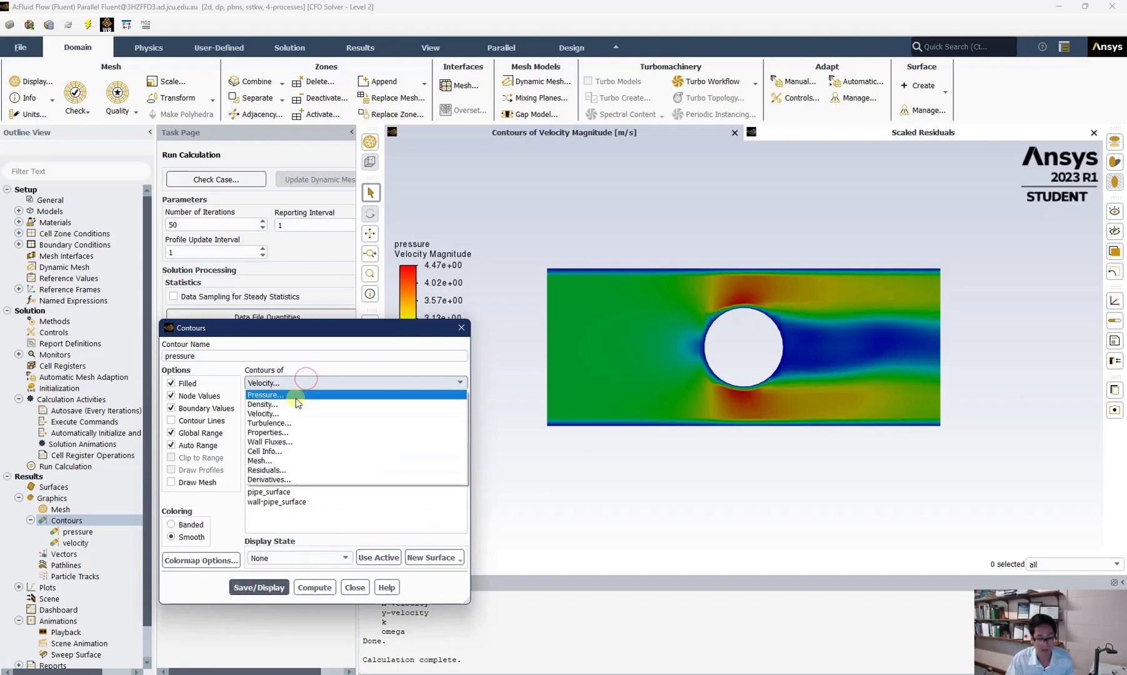
left_click(296, 395)
left_click(265, 585)
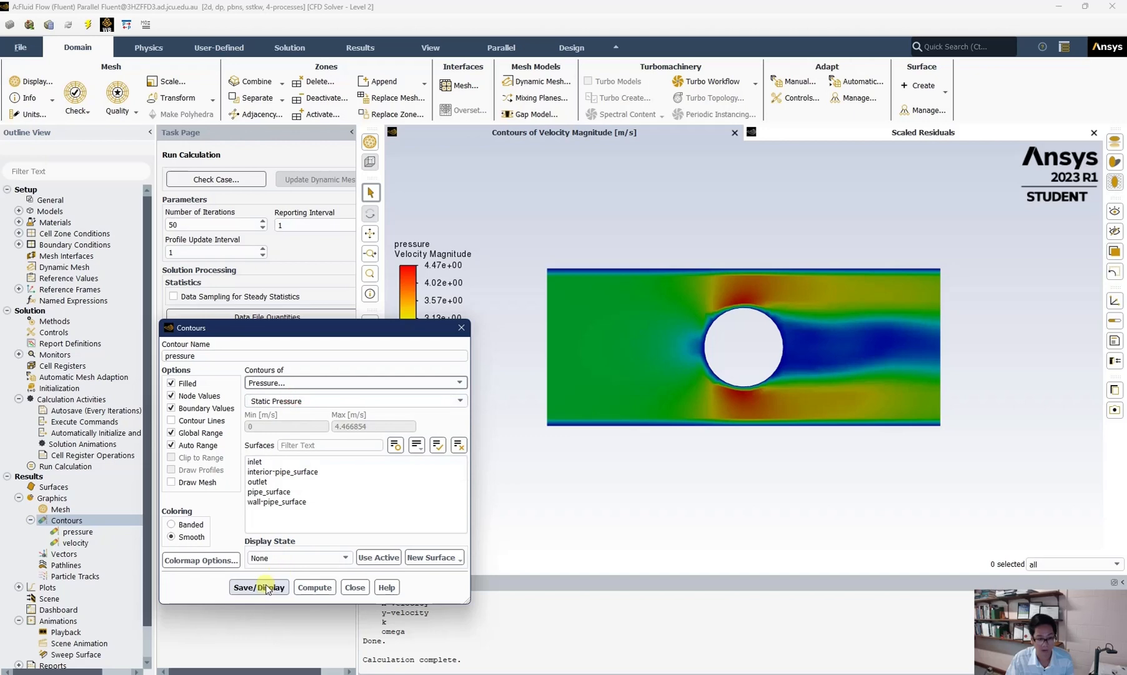
left_click(315, 587)
left_click(668, 343)
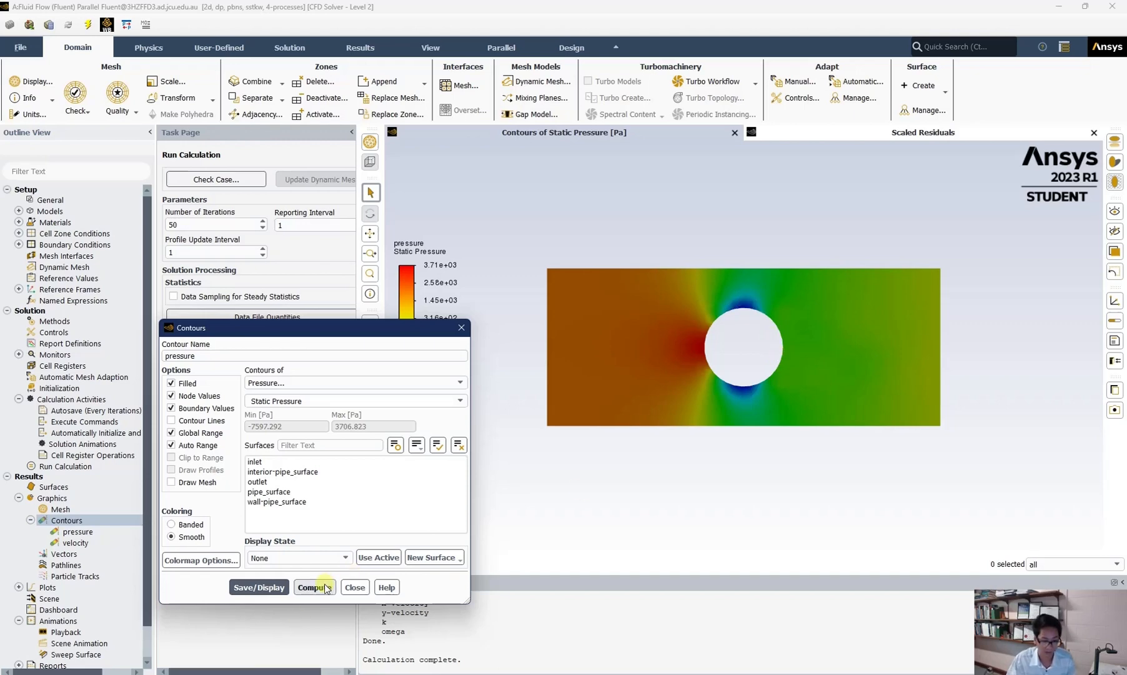
left_click(355, 587)
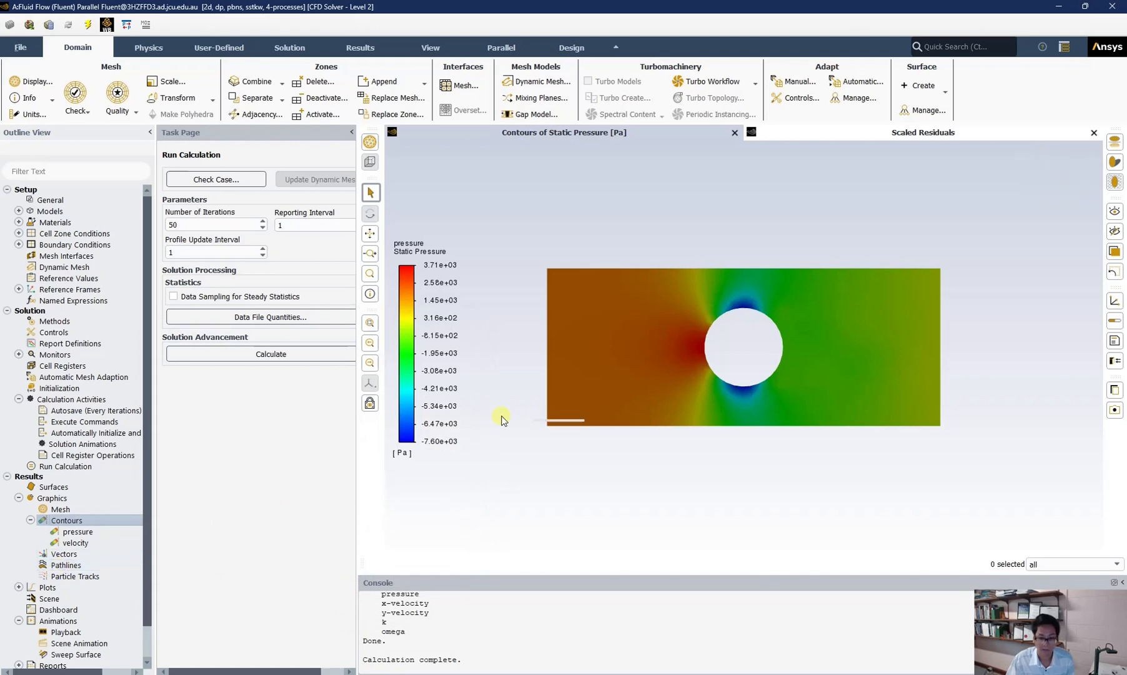
Step: Create pathlines released from the inlet surface, save and display them, then close the dialog
left_click(58, 565)
double_click(58, 565)
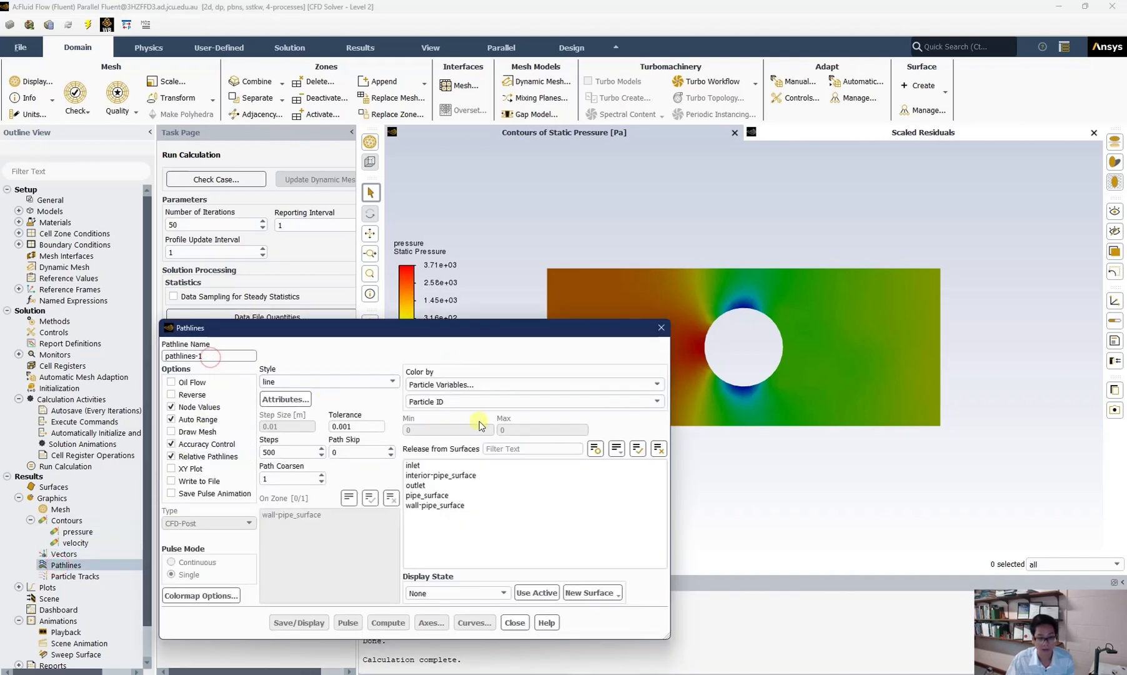
left_click(412, 465)
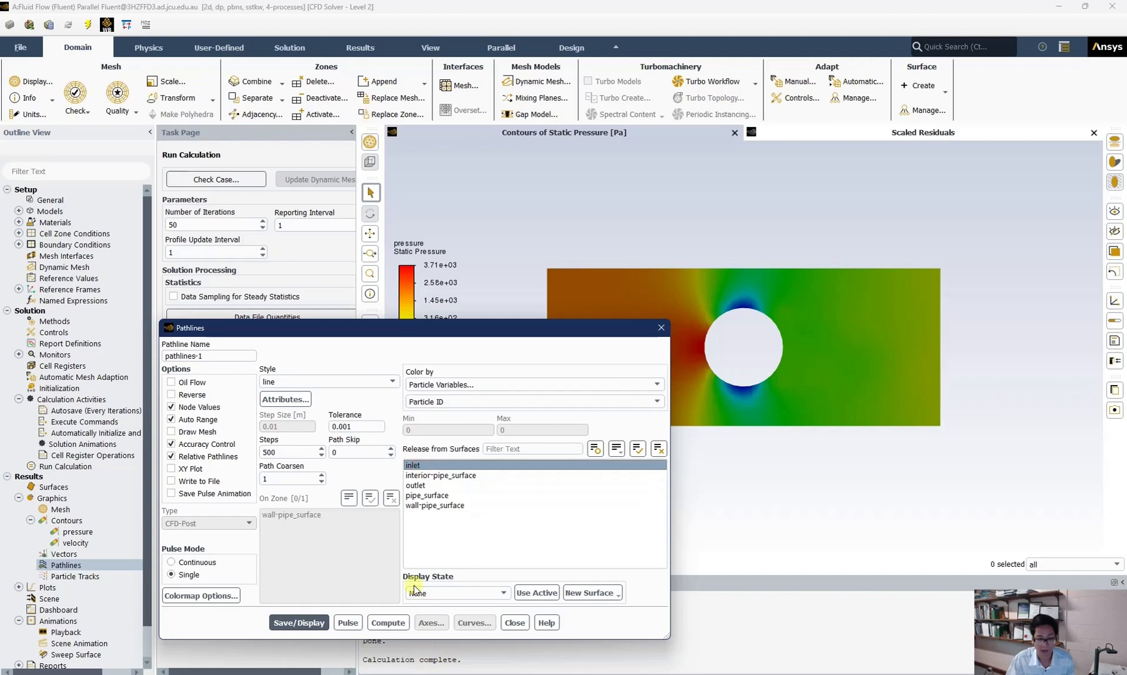
left_click(299, 622)
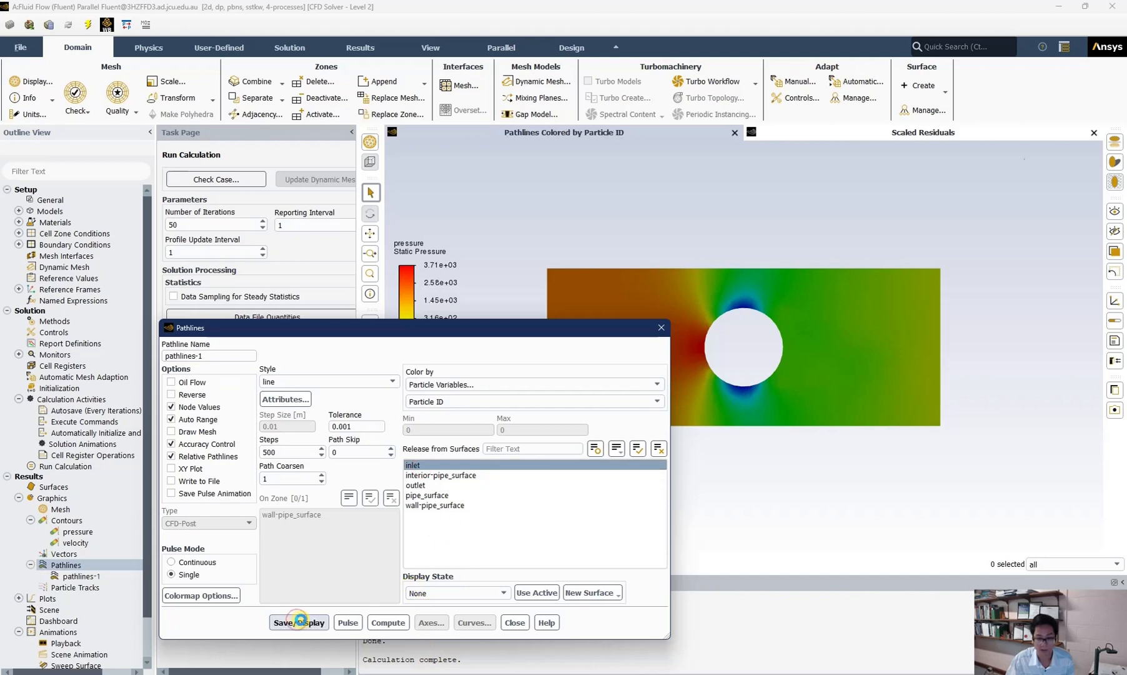
left_click(516, 622)
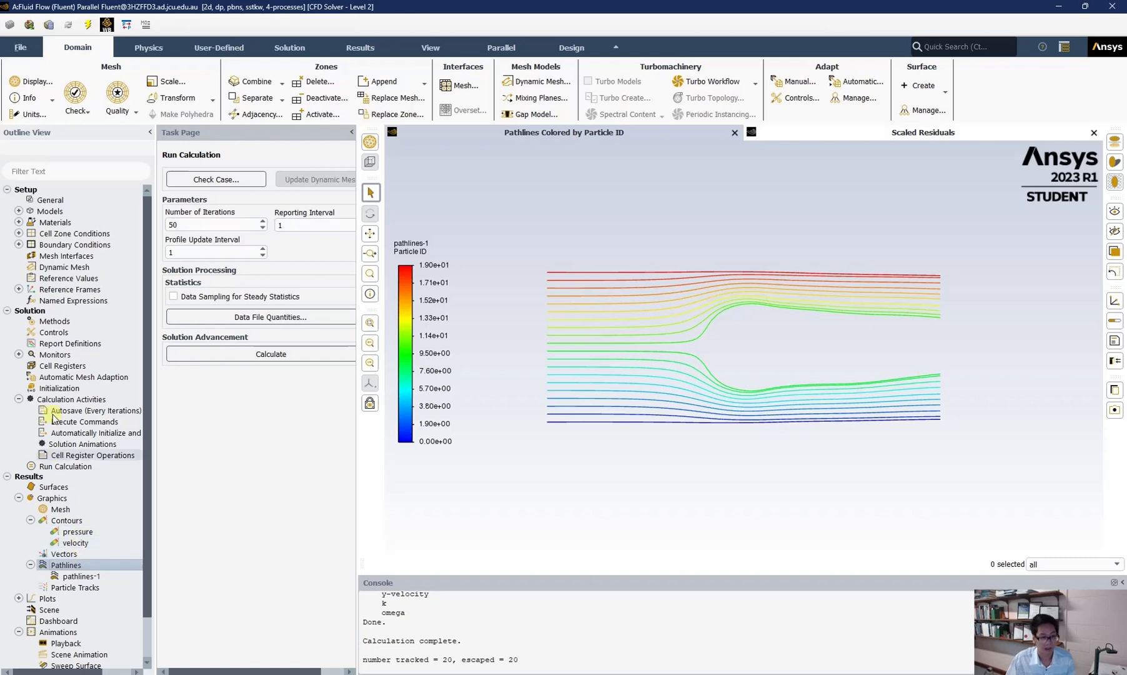
Step: Switch the solver time setting to Transient
left_click(51, 200)
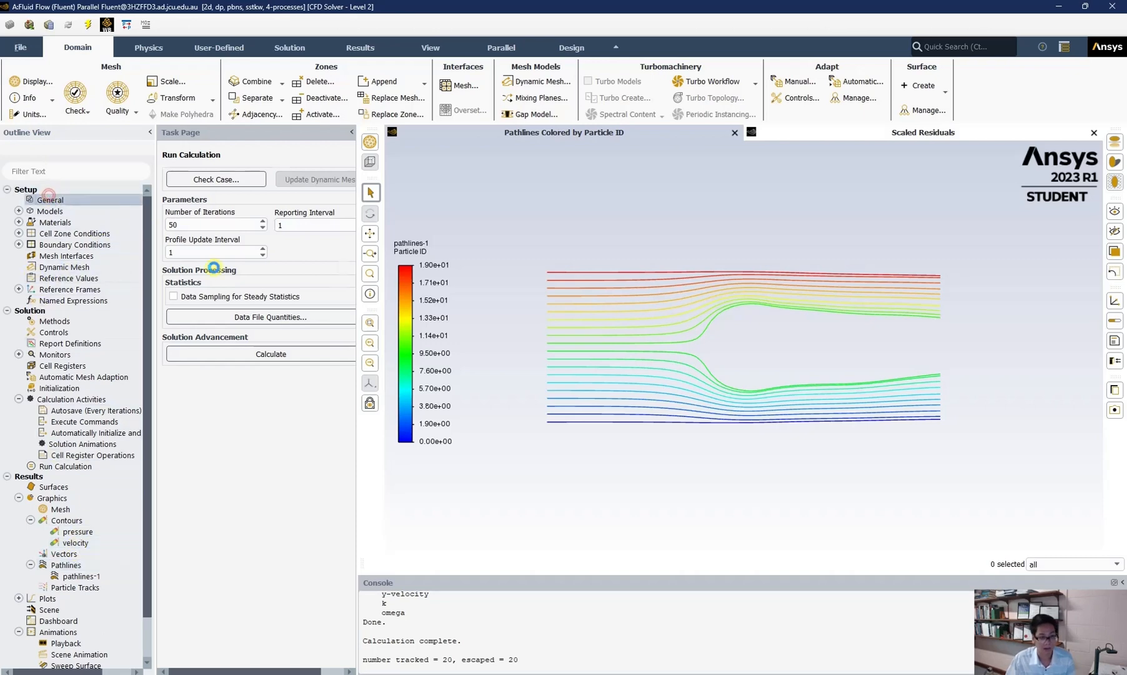
left_click(196, 319)
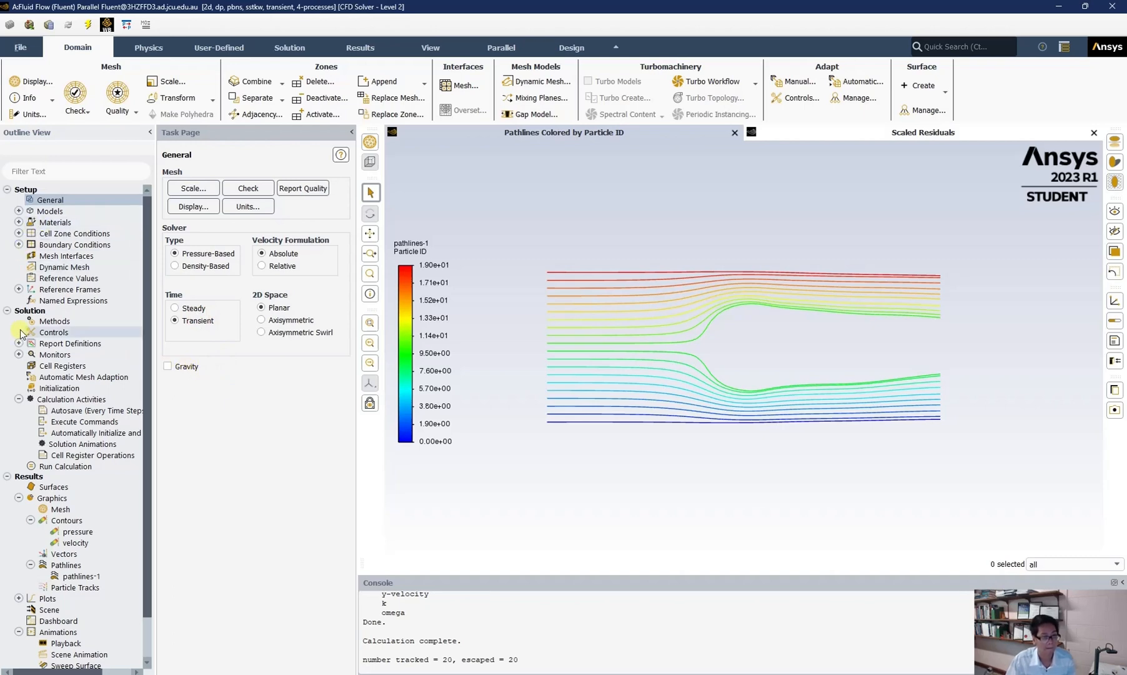
Step: Patch the pipe_surface zone with a pressure of 0 Pa from the initialization page
left_click(52, 389)
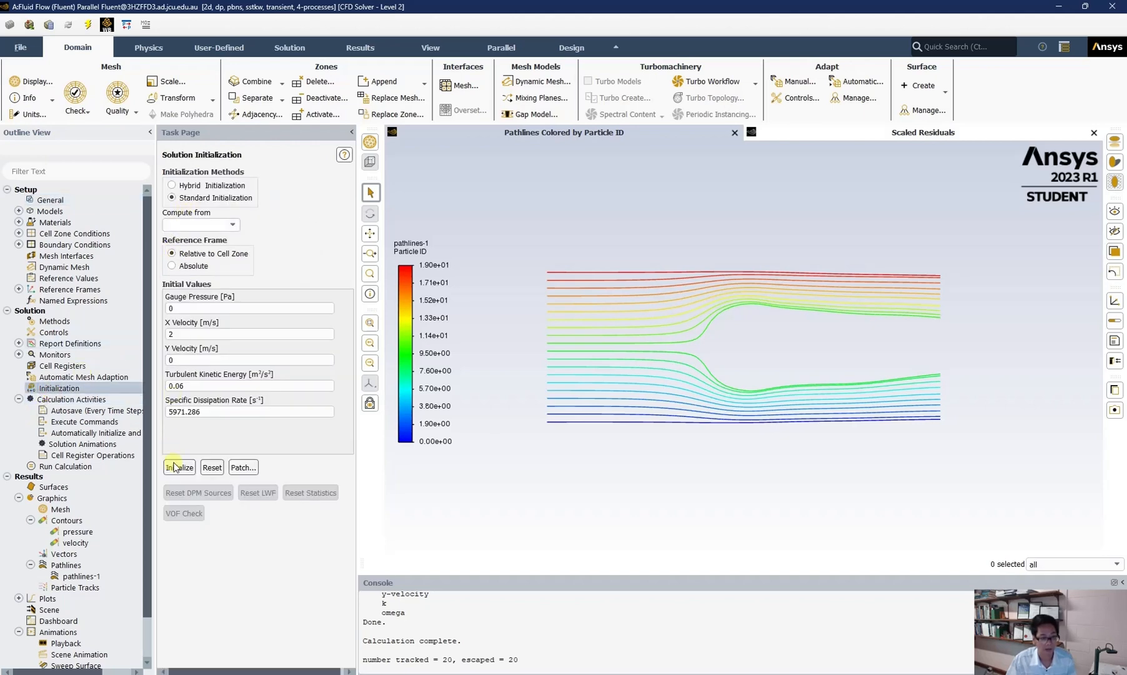
left_click(243, 468)
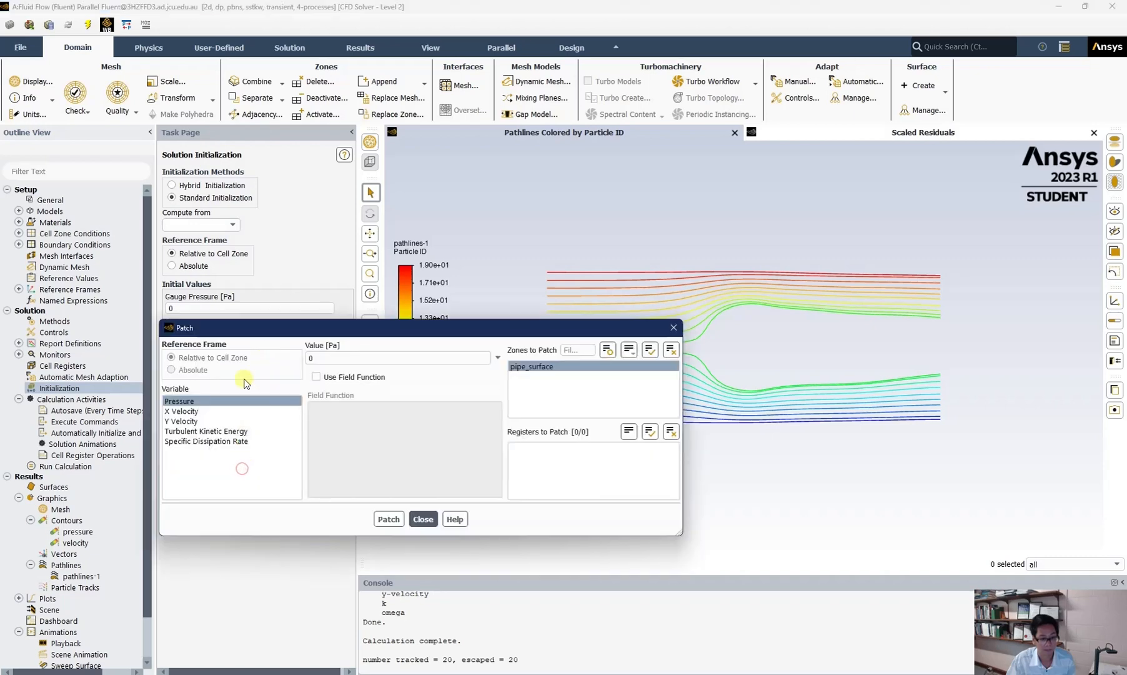
left_click(388, 518)
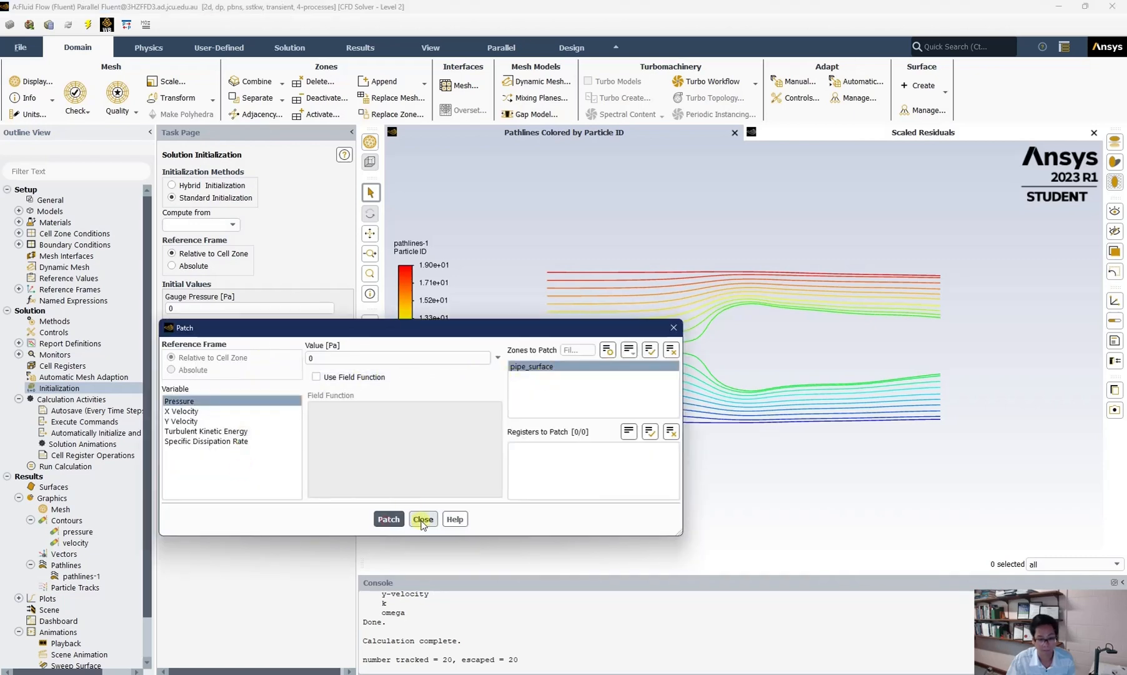
left_click(423, 519)
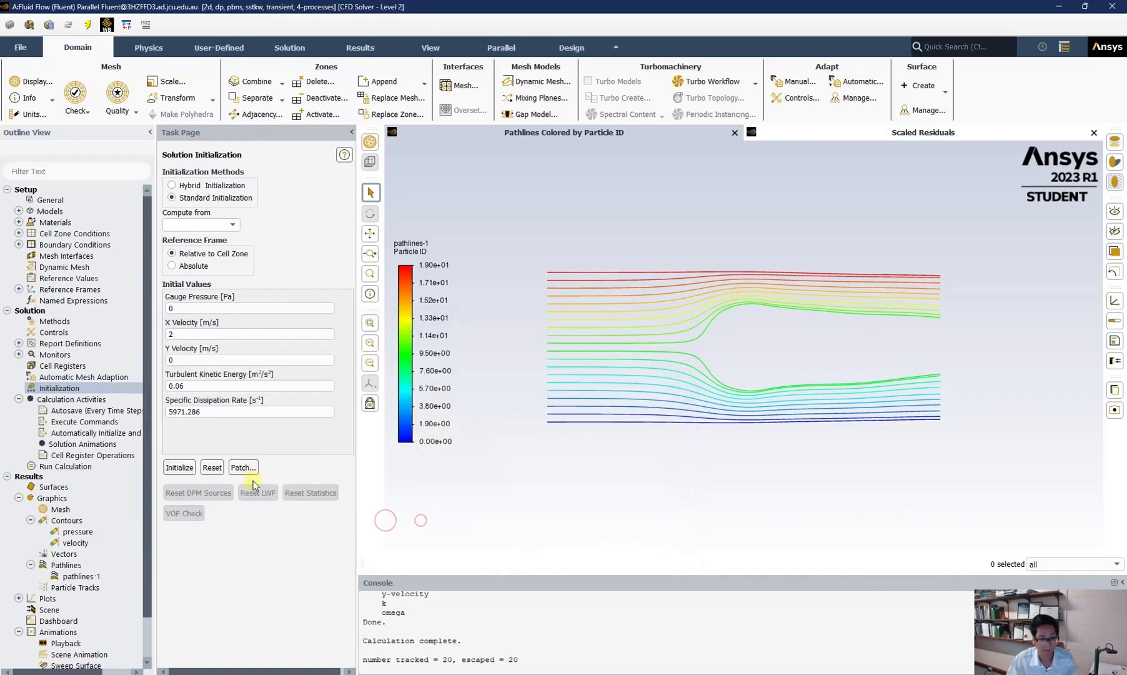
Step: Accept the autosave settings to save data every 10 time steps
double_click(70, 412)
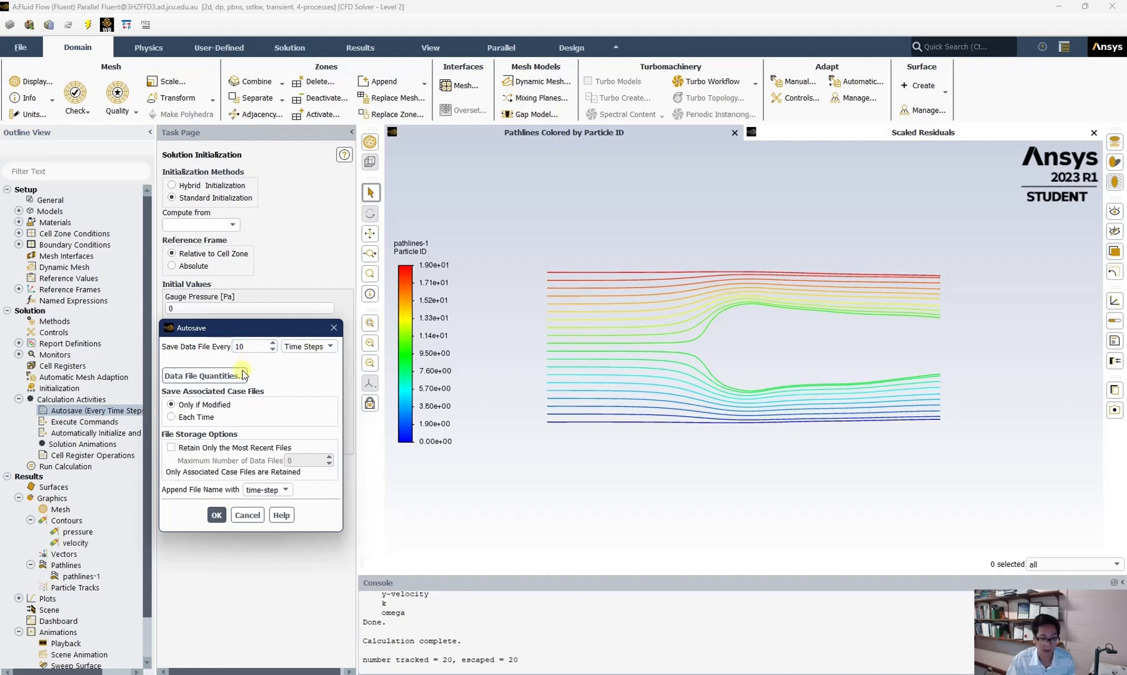
left_click(216, 516)
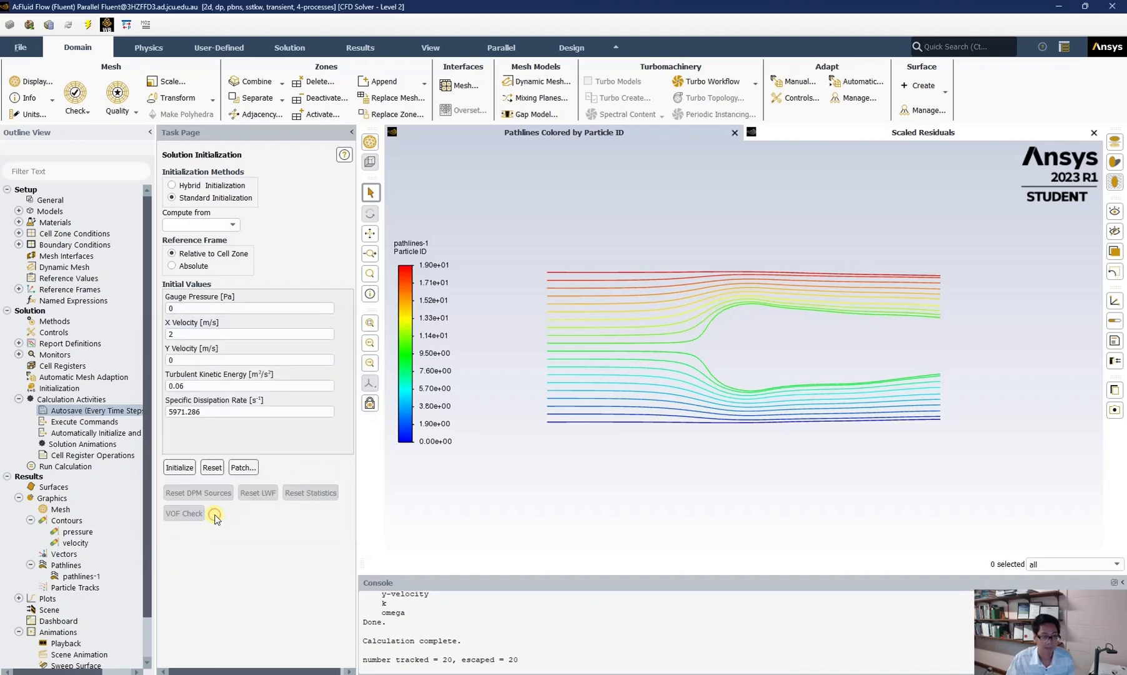
Step: Create a solution animation named velocityfield recording the velocity contour every 10 time steps
right_click(85, 448)
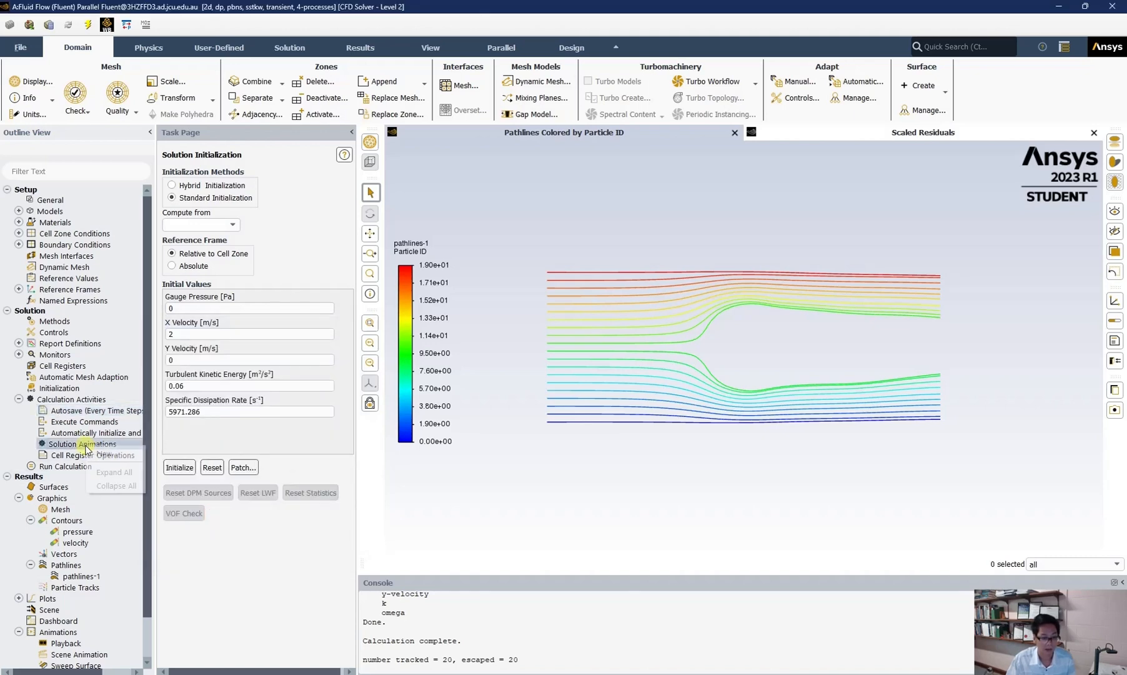
left_click(100, 451)
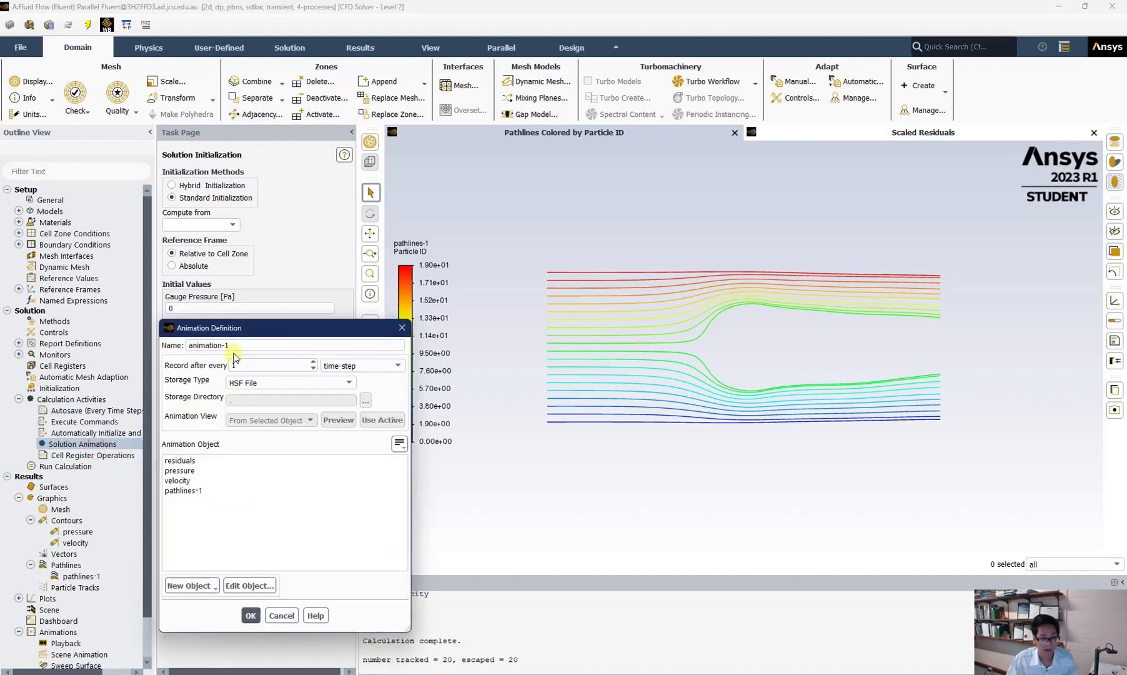
left_click_drag(230, 346, 161, 347)
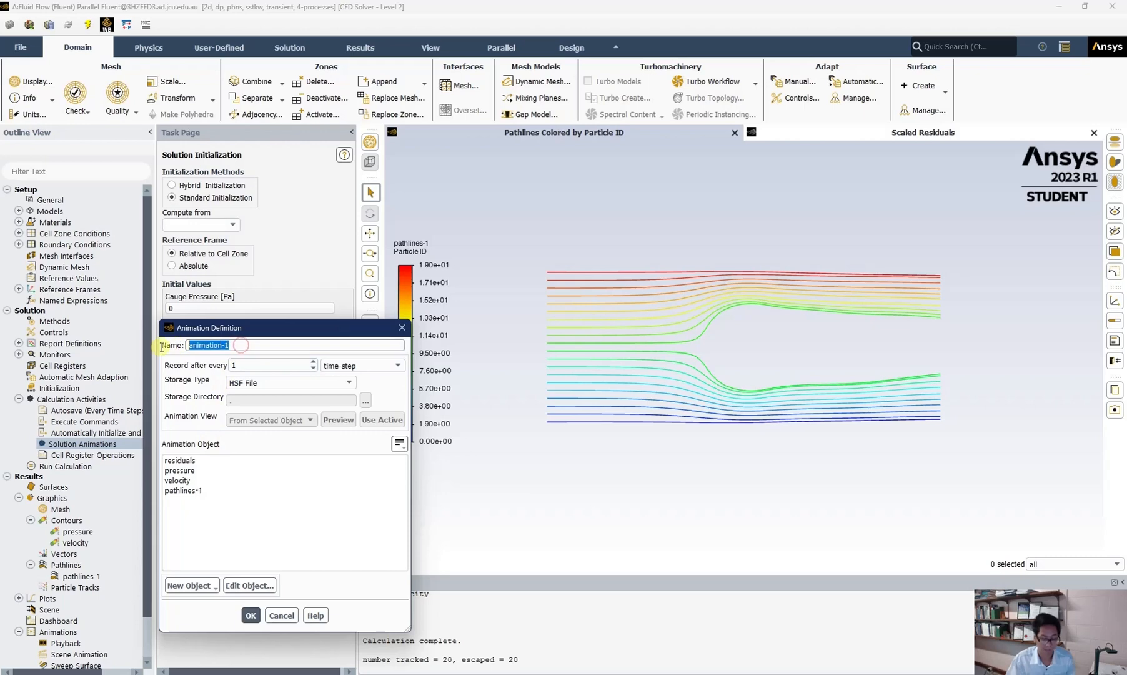
type("velocityfield")
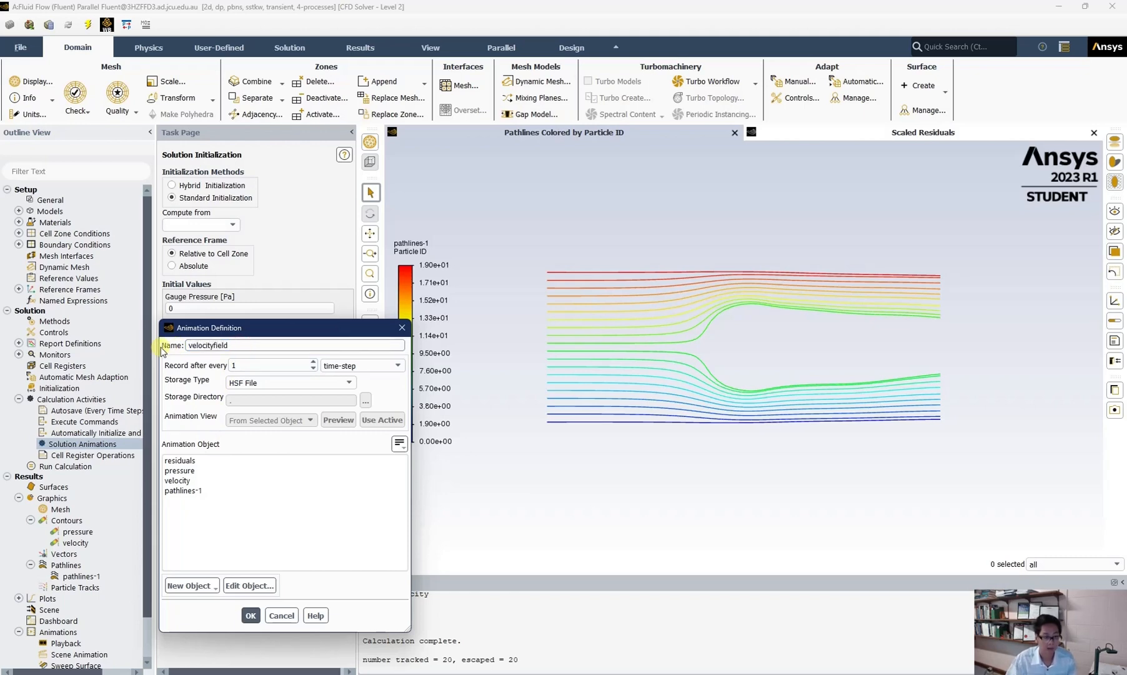
left_click(183, 479)
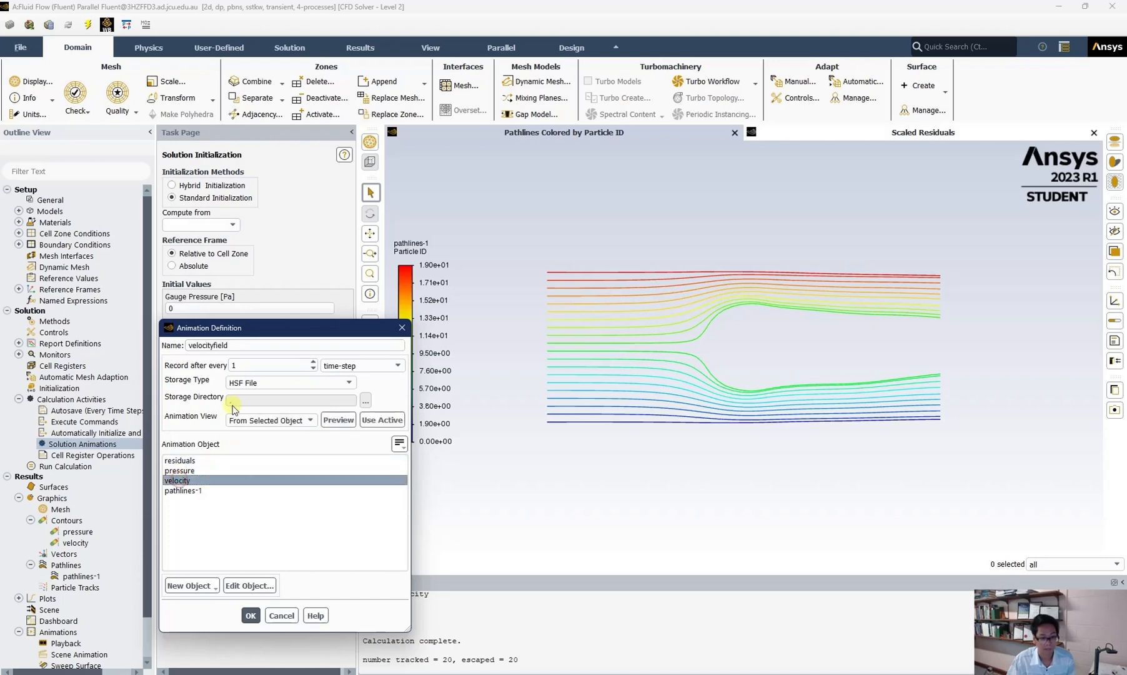
left_click(246, 364)
type("0")
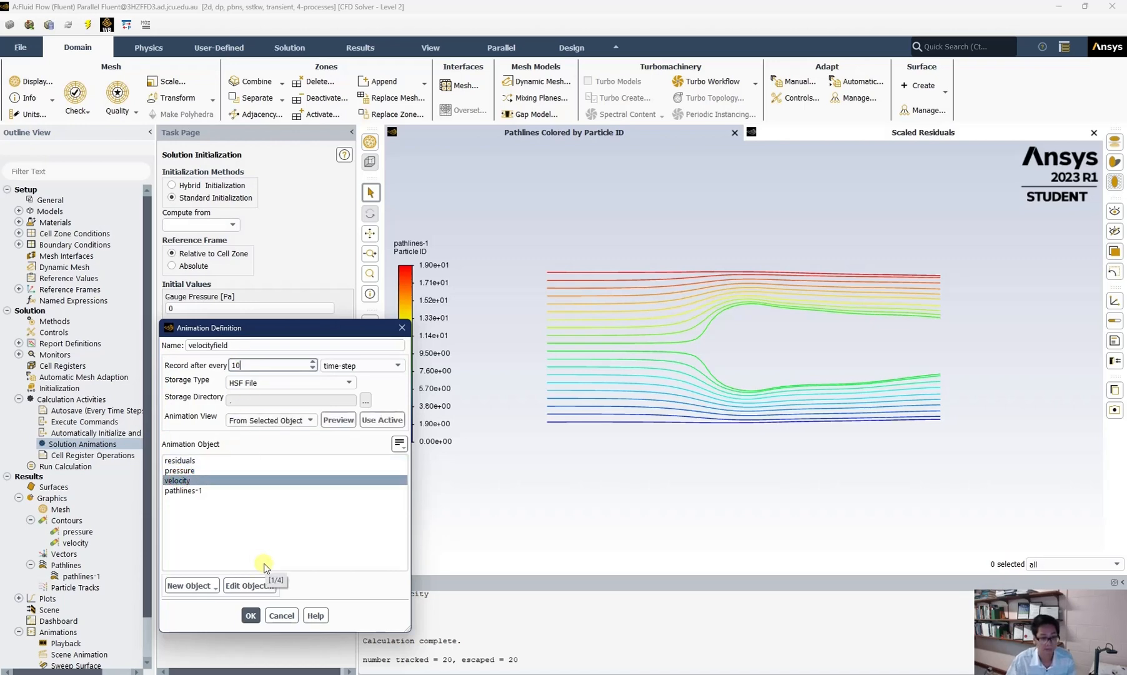
left_click(249, 616)
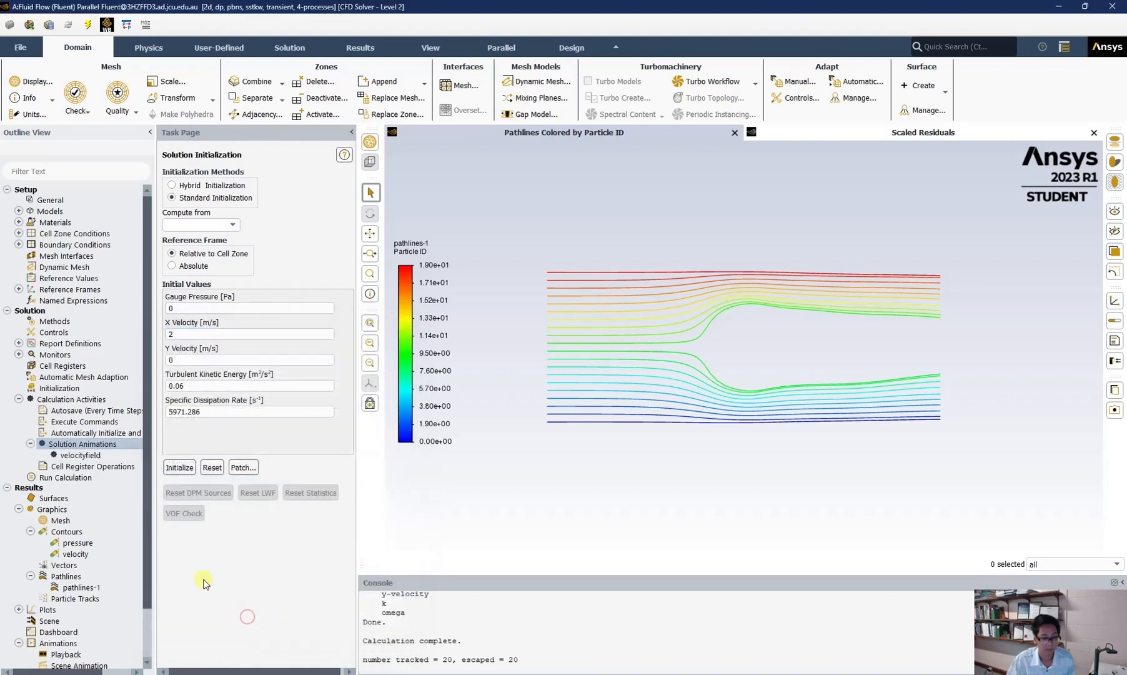
Step: Create a solution animation named pathline recording pathlines-1 every 10 time steps
right_click(88, 446)
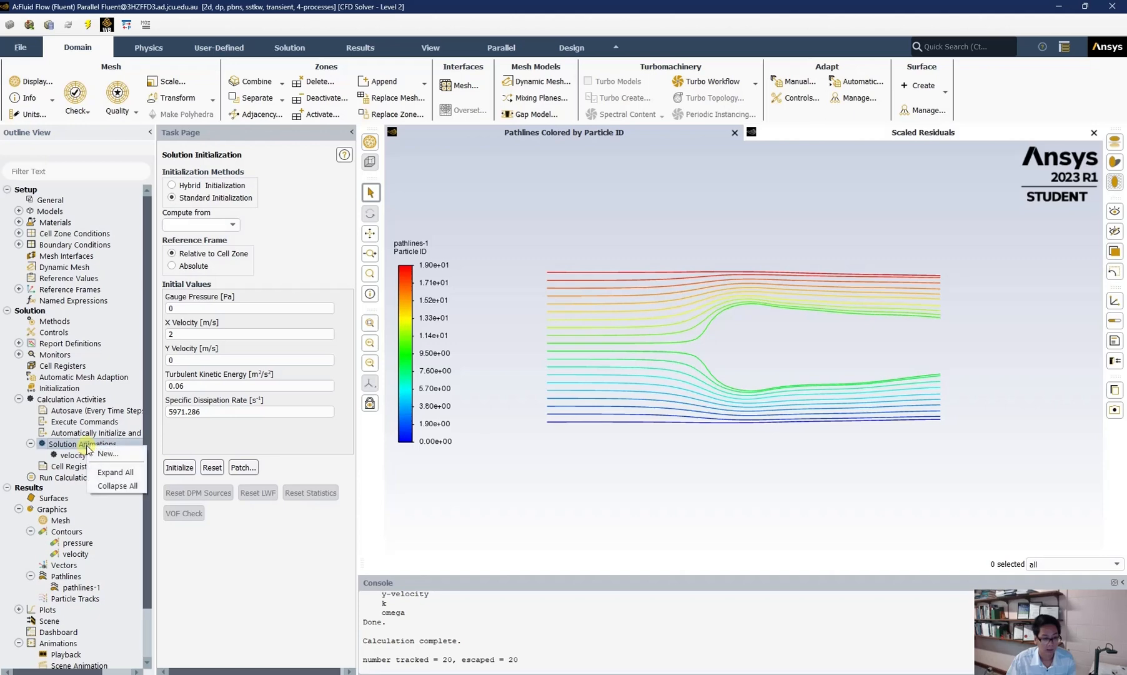
left_click(100, 446)
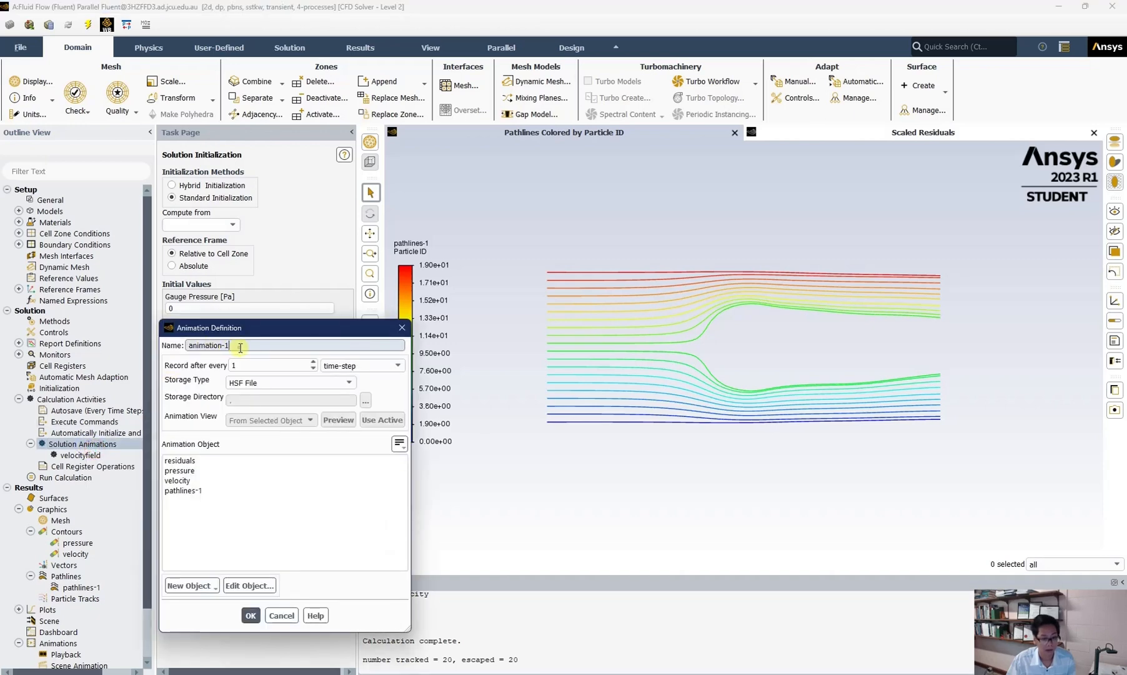
left_click_drag(245, 346, 168, 354)
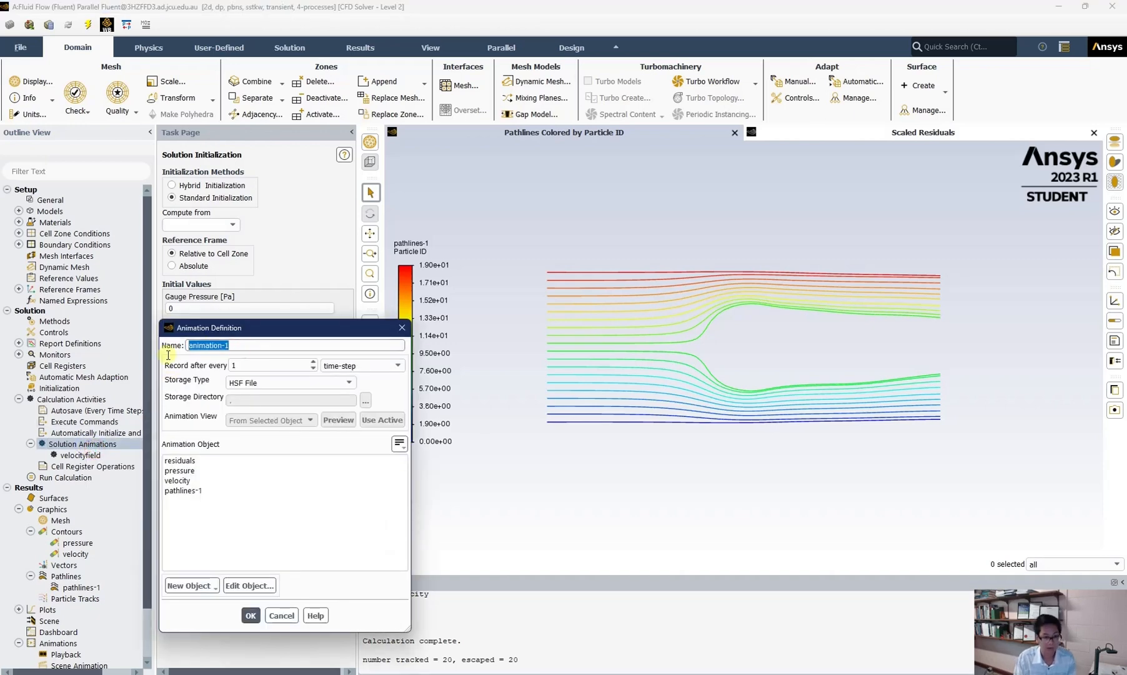
type("pathline")
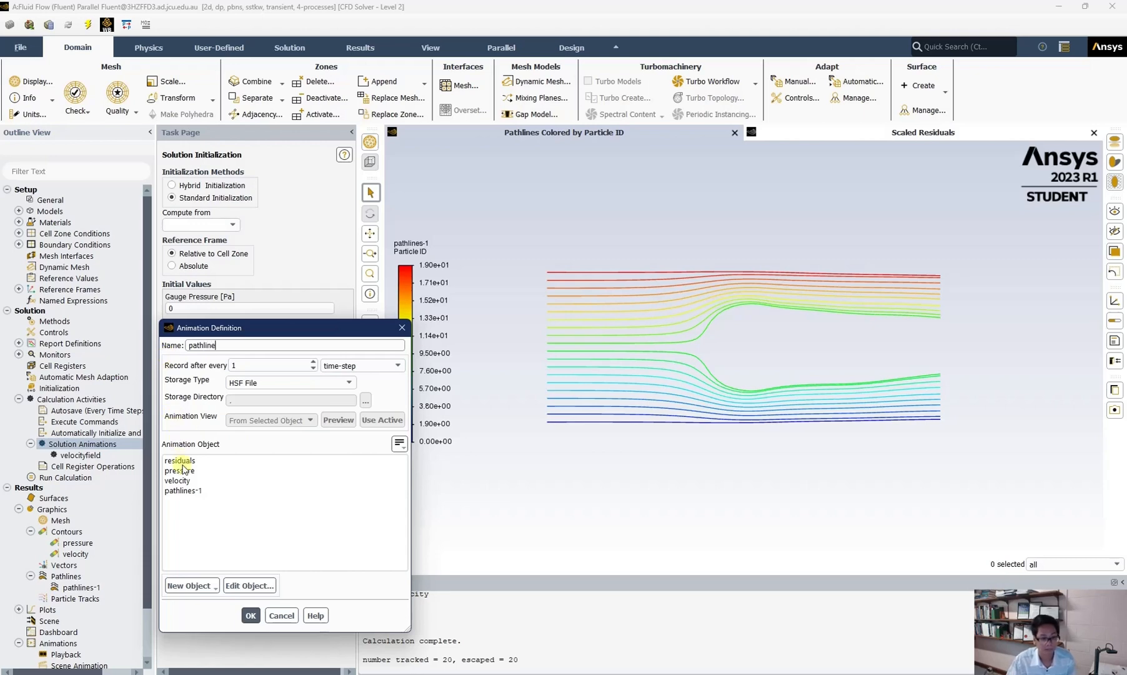
left_click(182, 490)
left_click(268, 366)
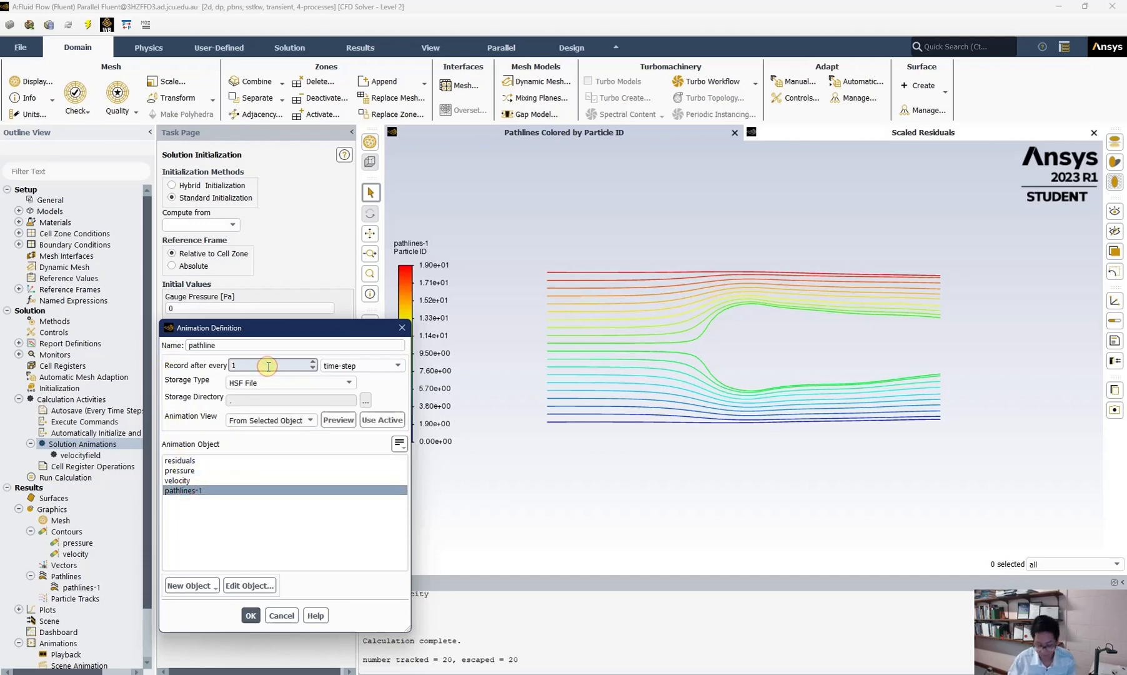
type("0")
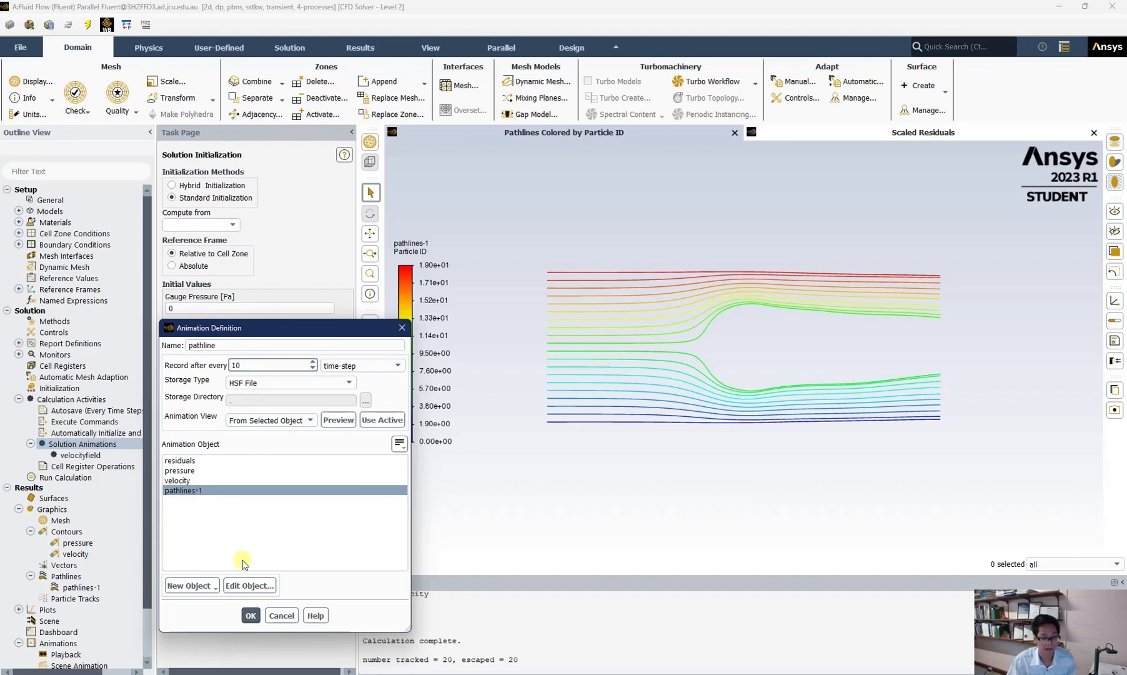
left_click(248, 616)
Step: Create a solution animation named pressurefield recording the pressure contour every 10 time steps
right_click(55, 444)
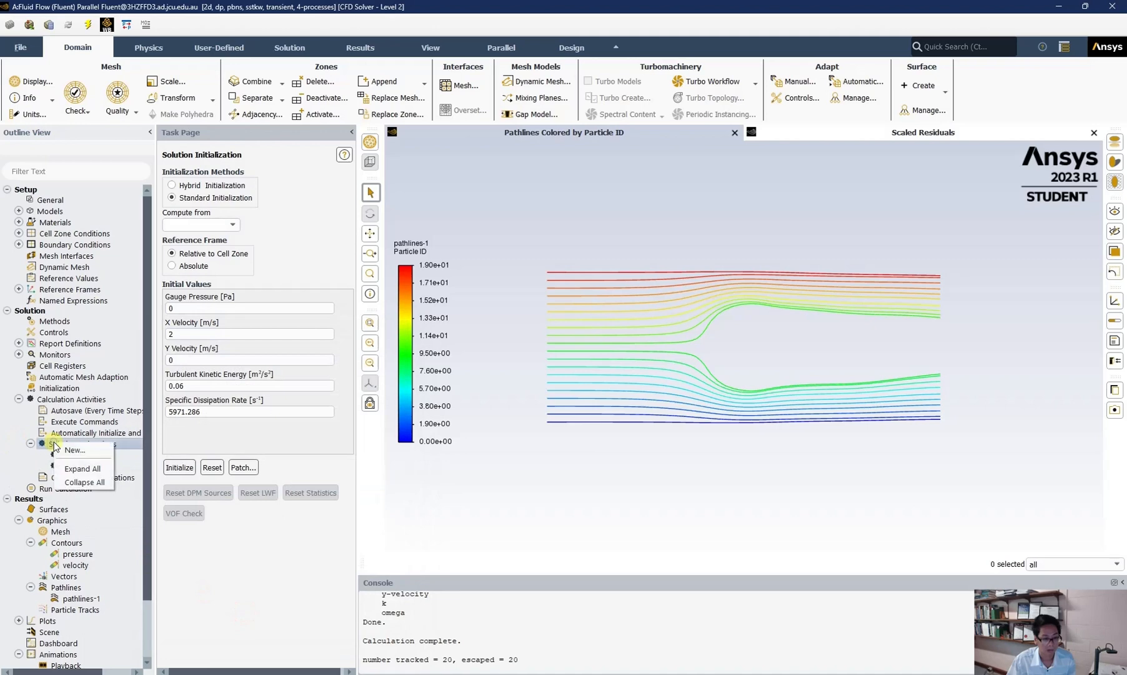
left_click(74, 450)
triple_click(242, 345)
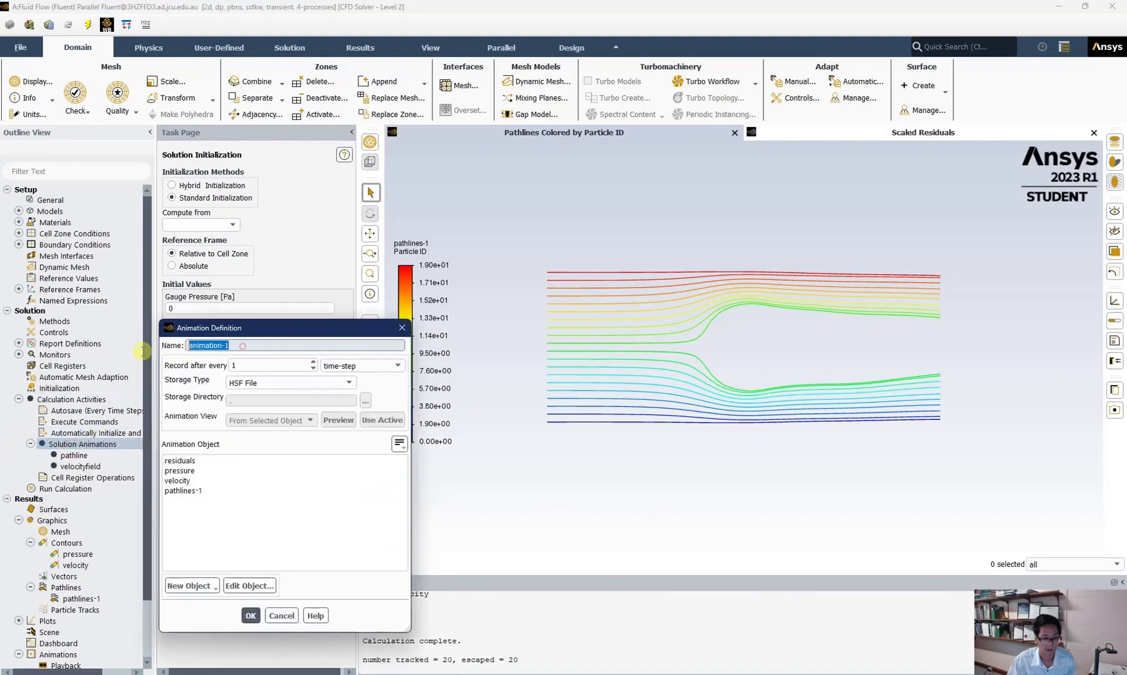
type("pres")
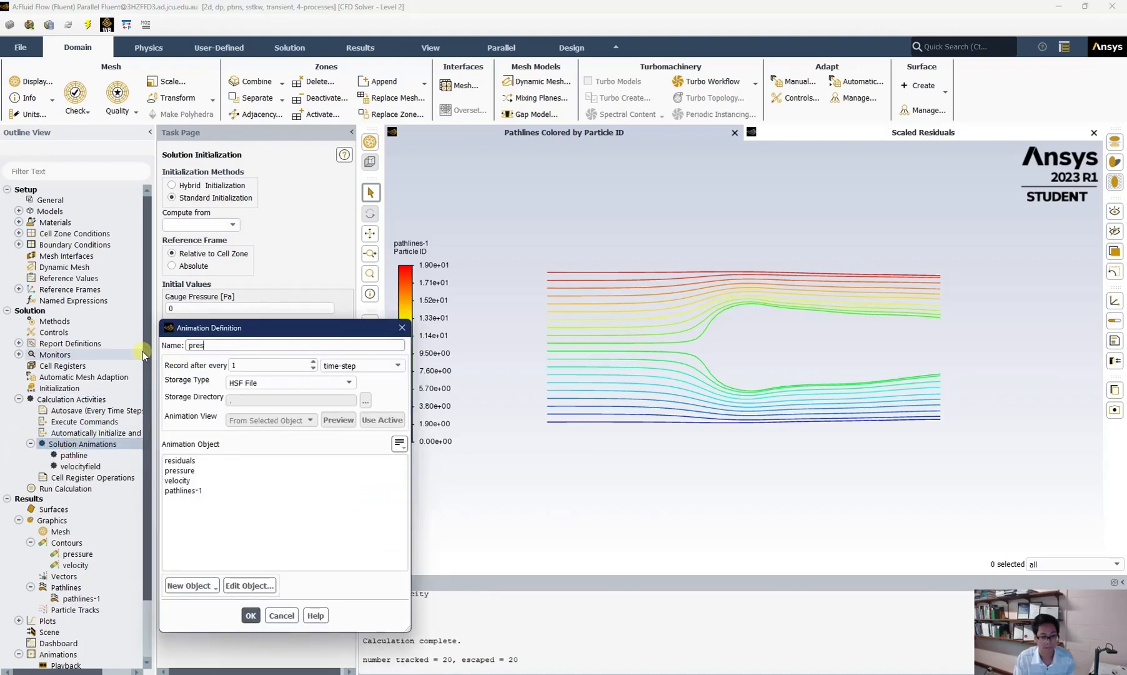
type("surefield")
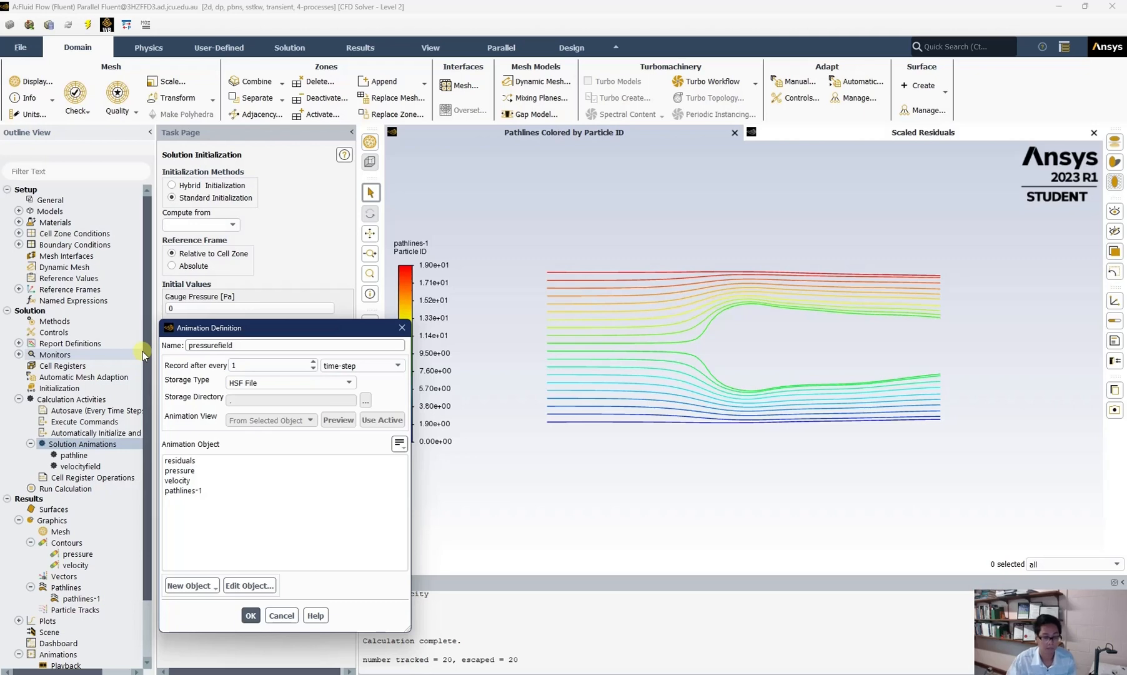
left_click(241, 364)
type("0")
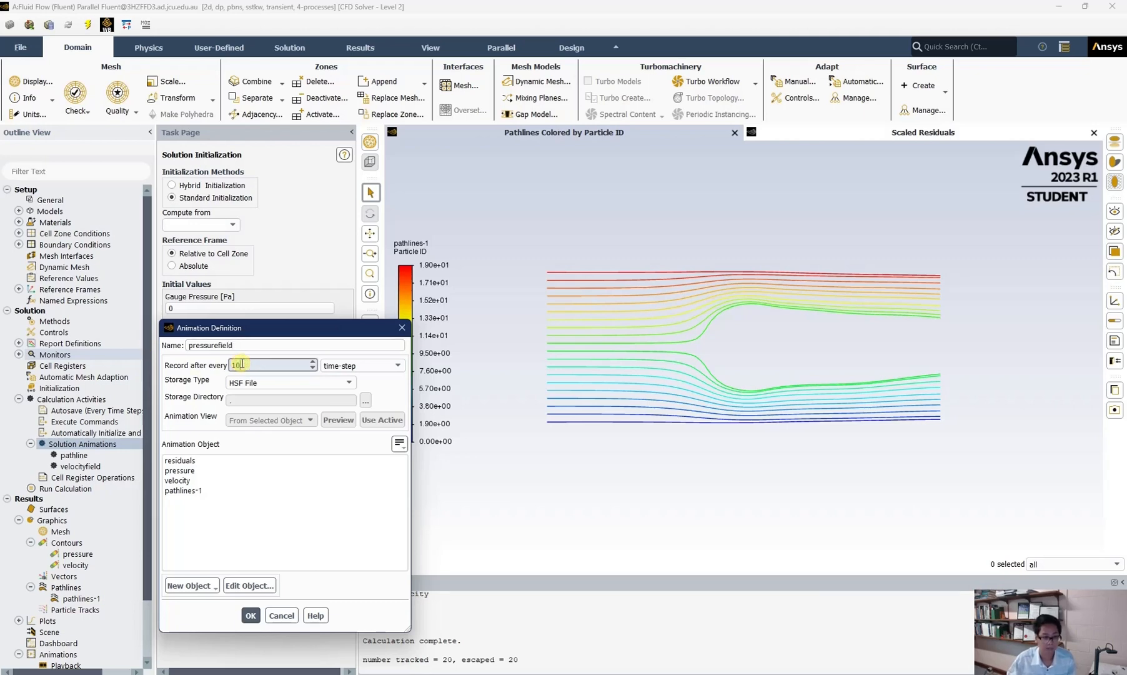
left_click(196, 473)
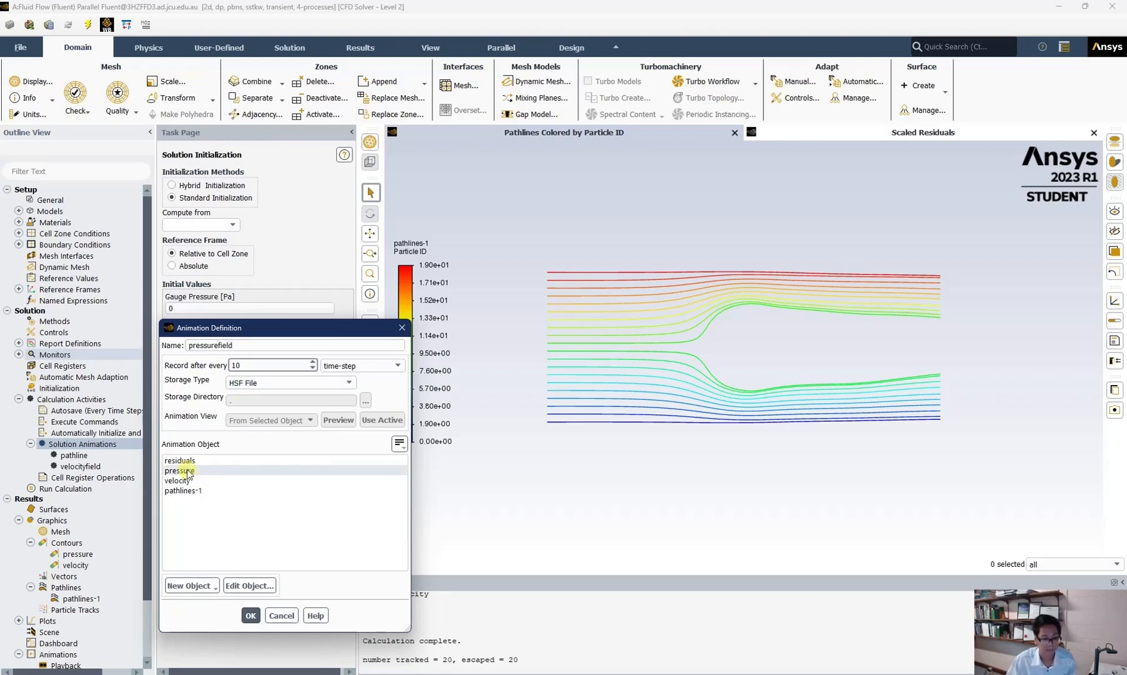
left_click(251, 615)
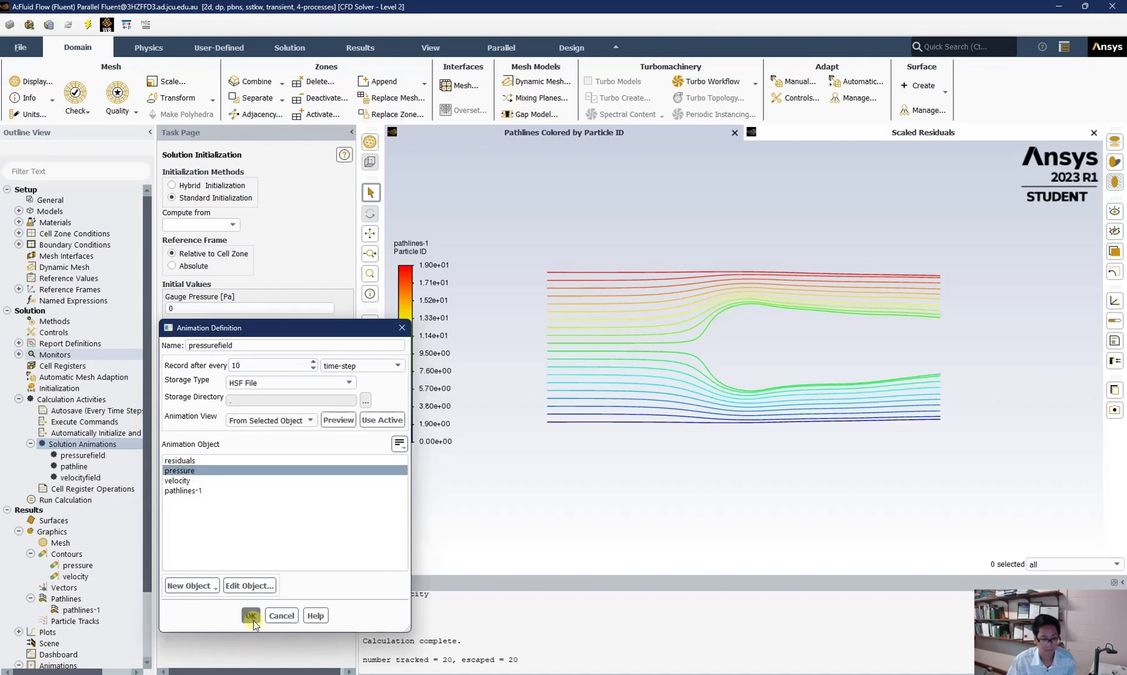
Step: Run the transient calculation and dismiss the completion message
double_click(66, 500)
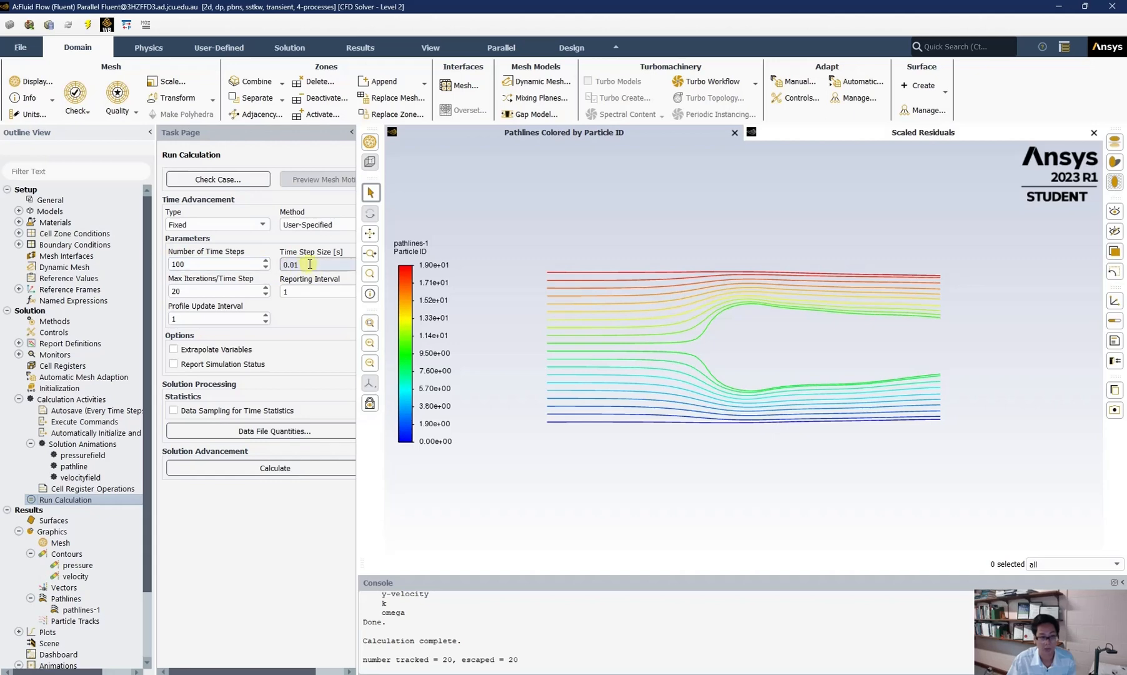
left_click(278, 471)
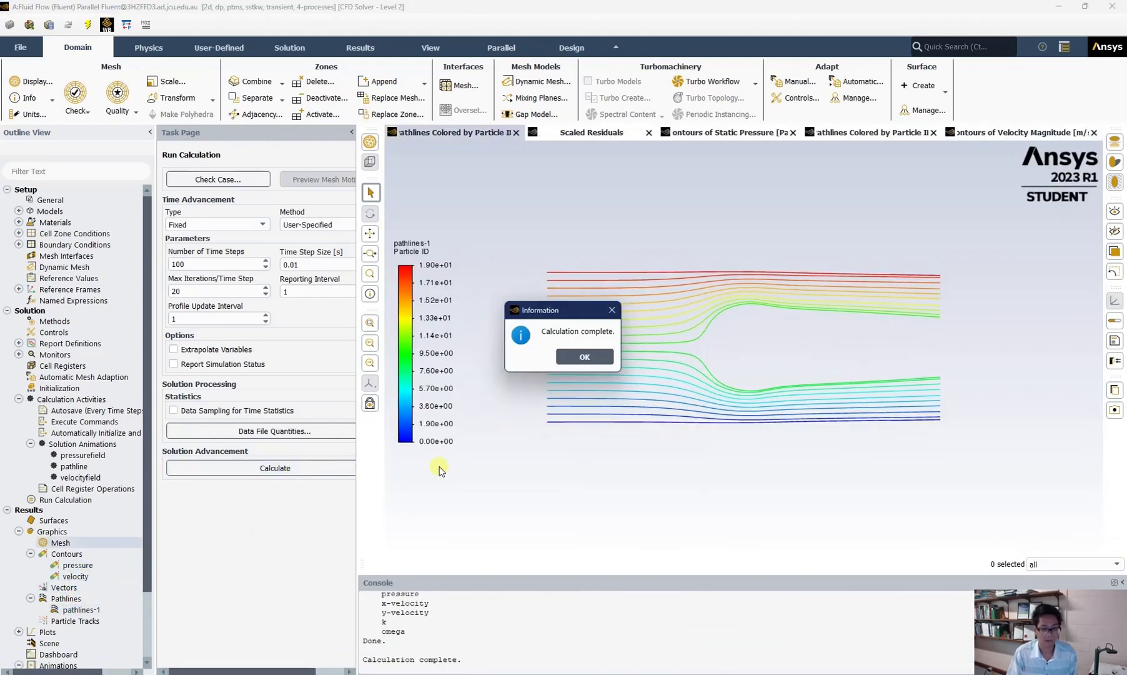
left_click(599, 356)
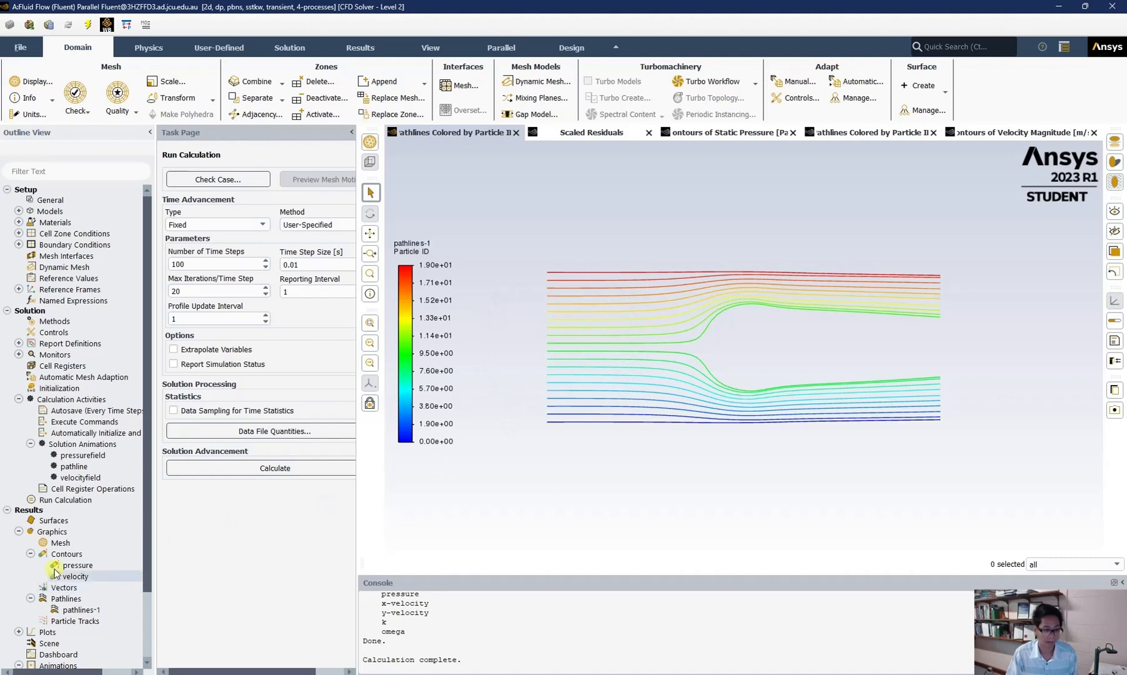
Step: Open animation playback and step through and play the velocityfield animation sequence
scroll(62, 575, "down", 2)
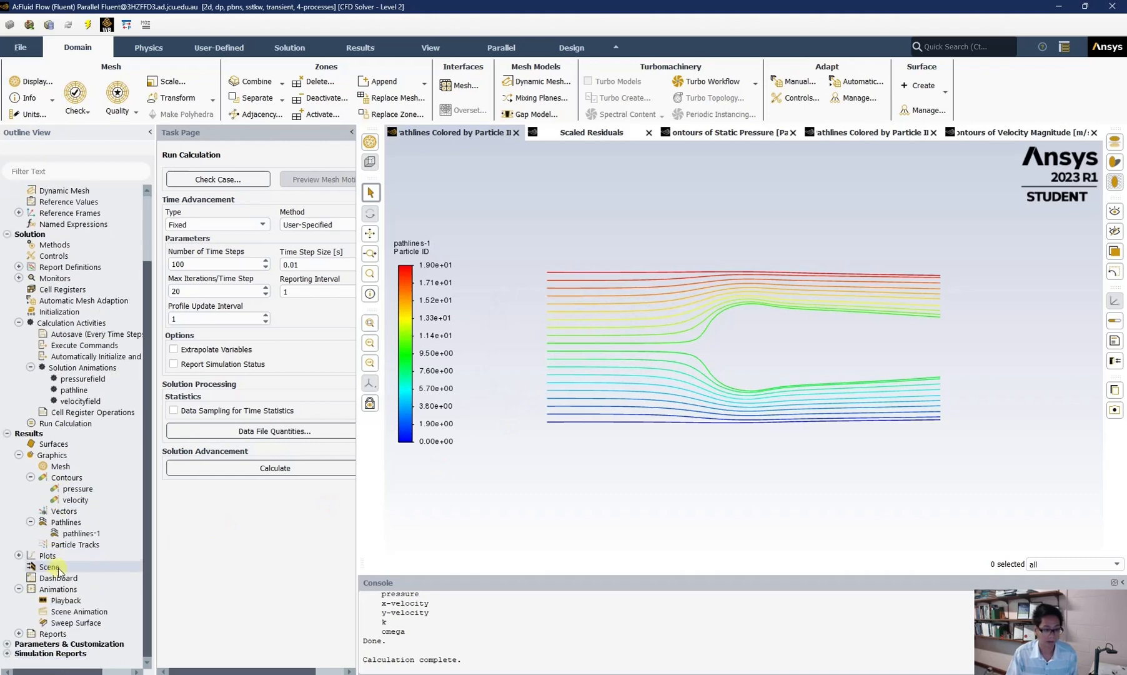
double_click(58, 601)
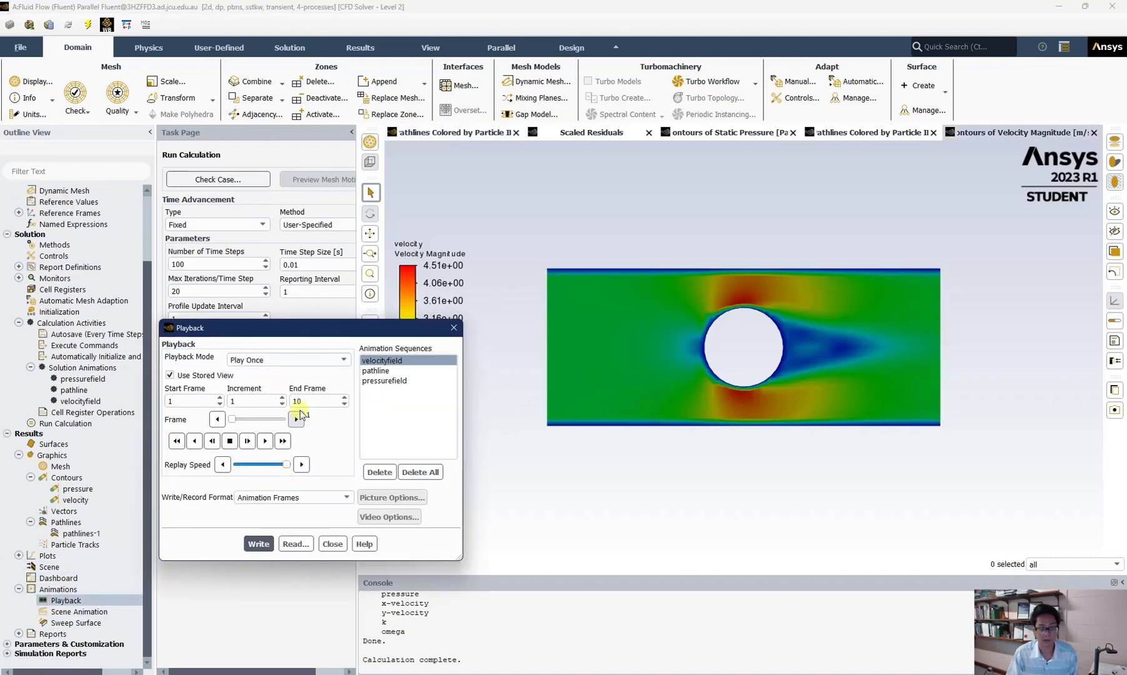
left_click(392, 362)
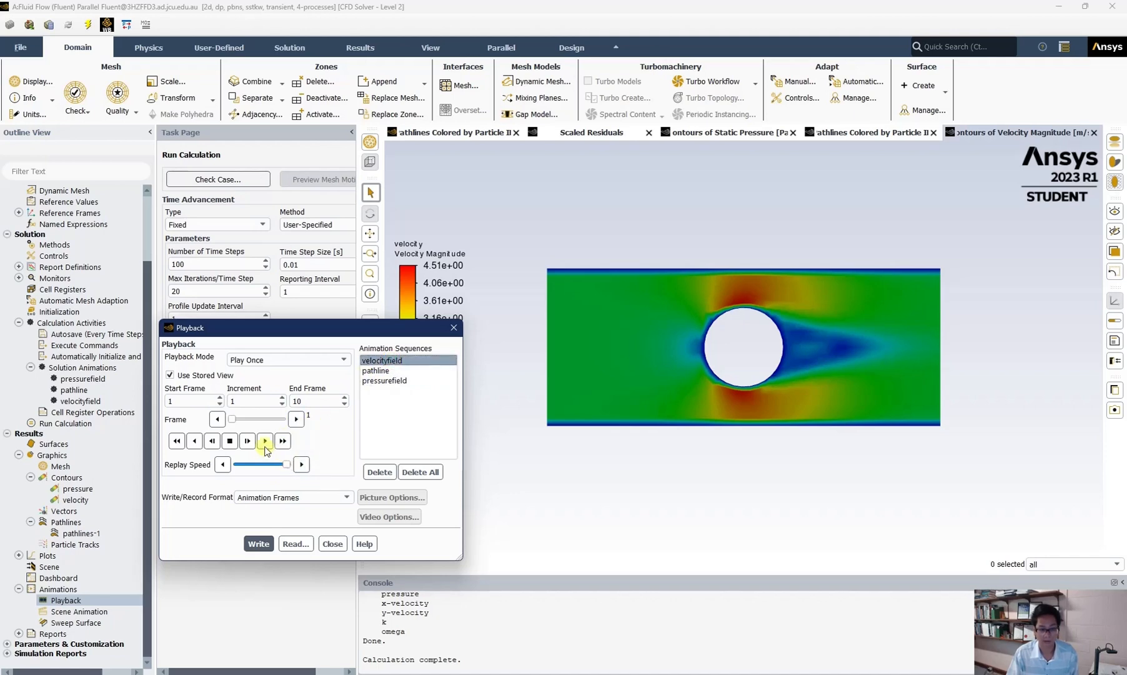
left_click(265, 441)
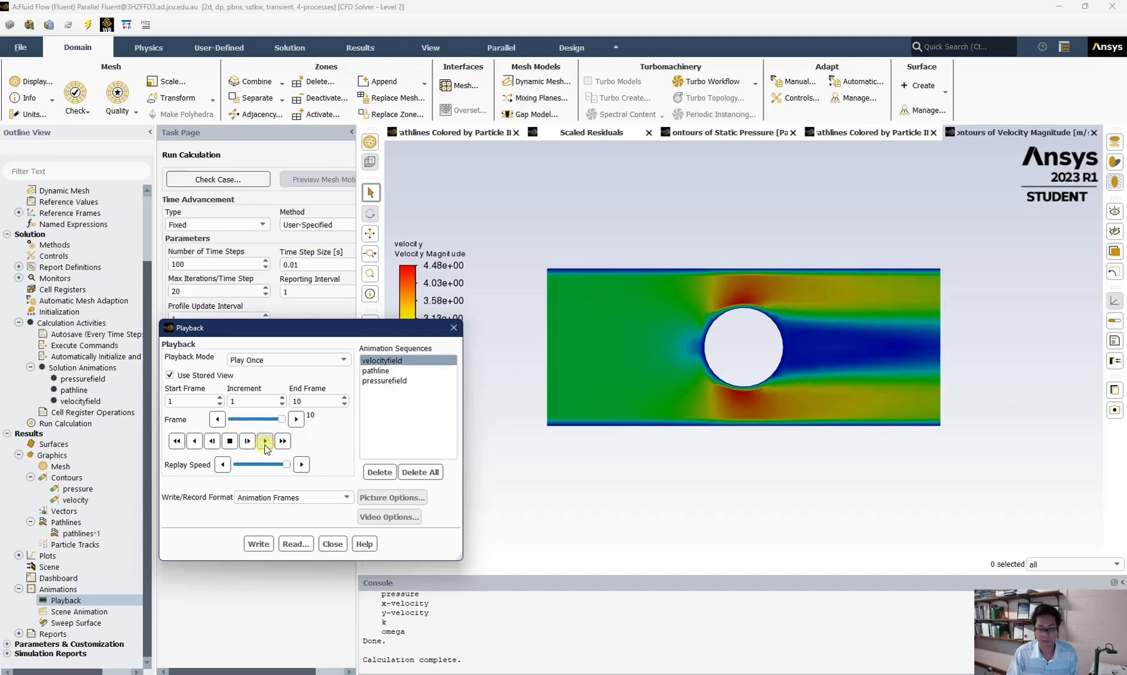
left_click(266, 441)
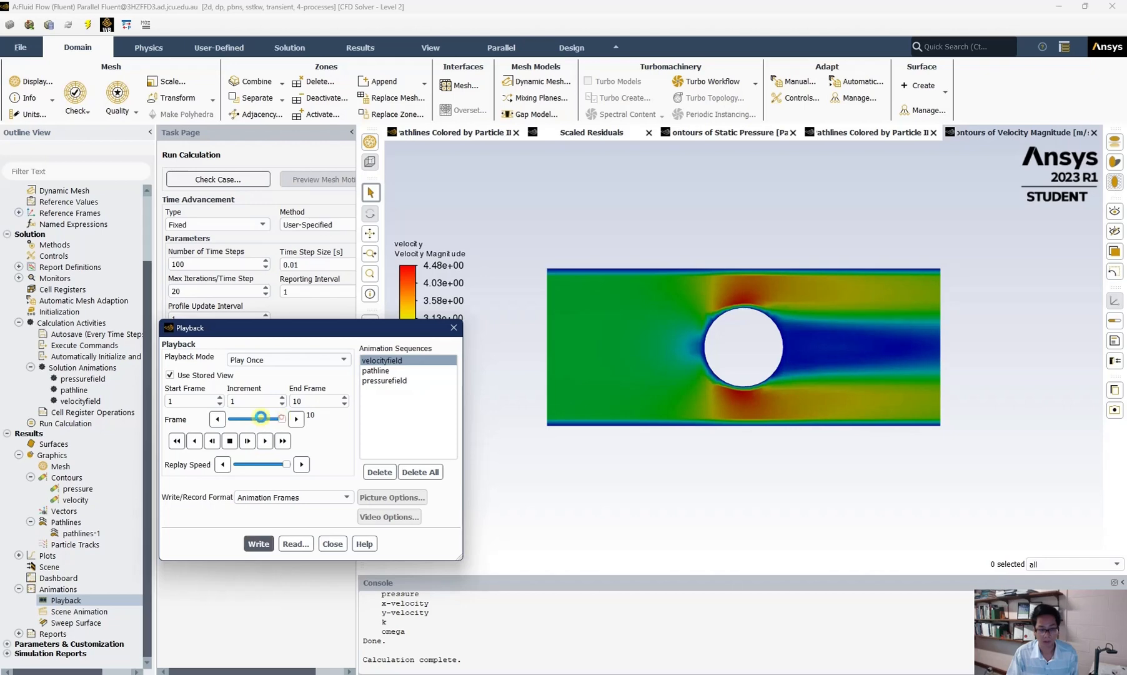
left_click_drag(281, 418, 226, 419)
left_click(244, 441)
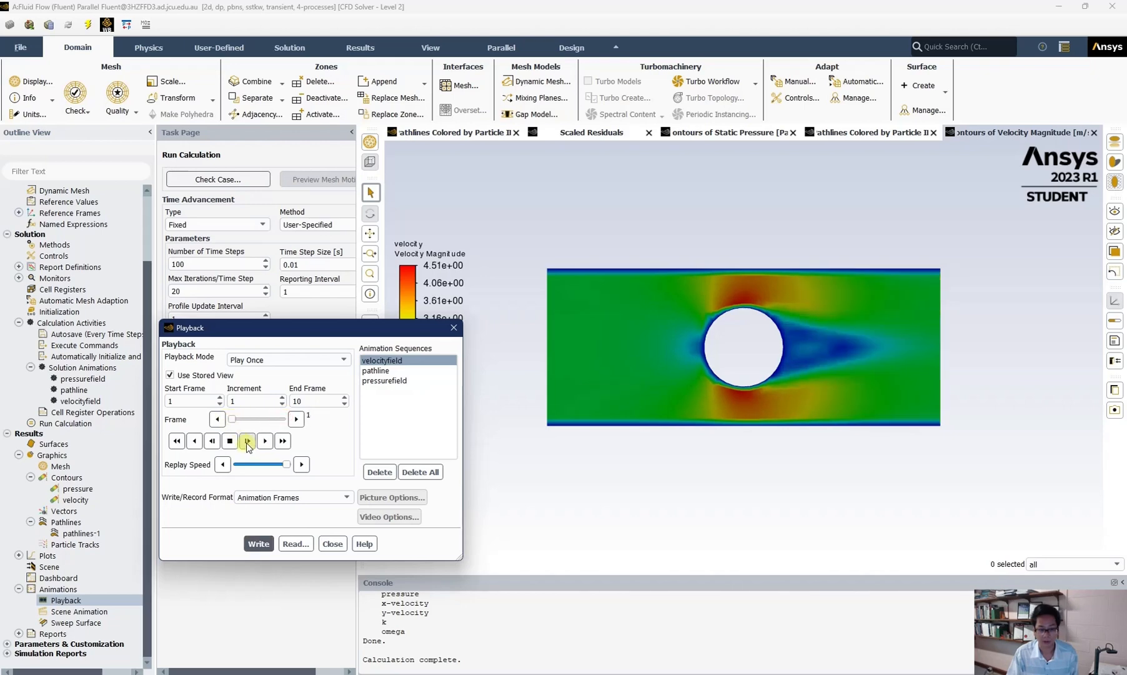
left_click(247, 442)
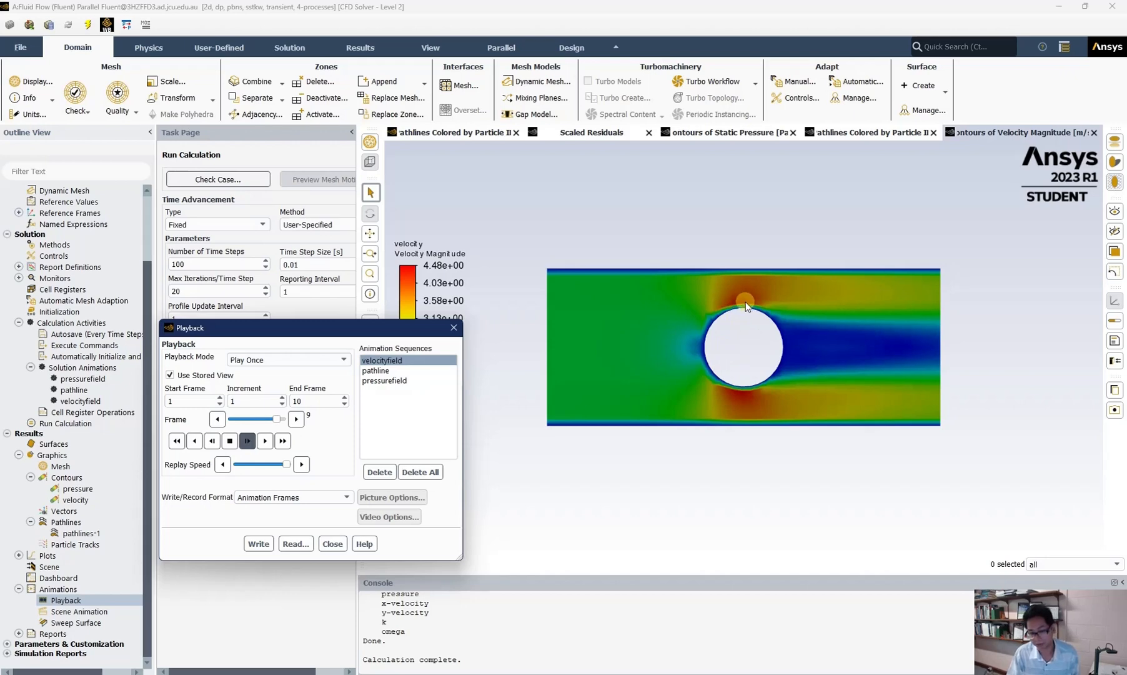
Step: Play the pressurefield animation sequence, then the pathline animation sequence
left_click(378, 381)
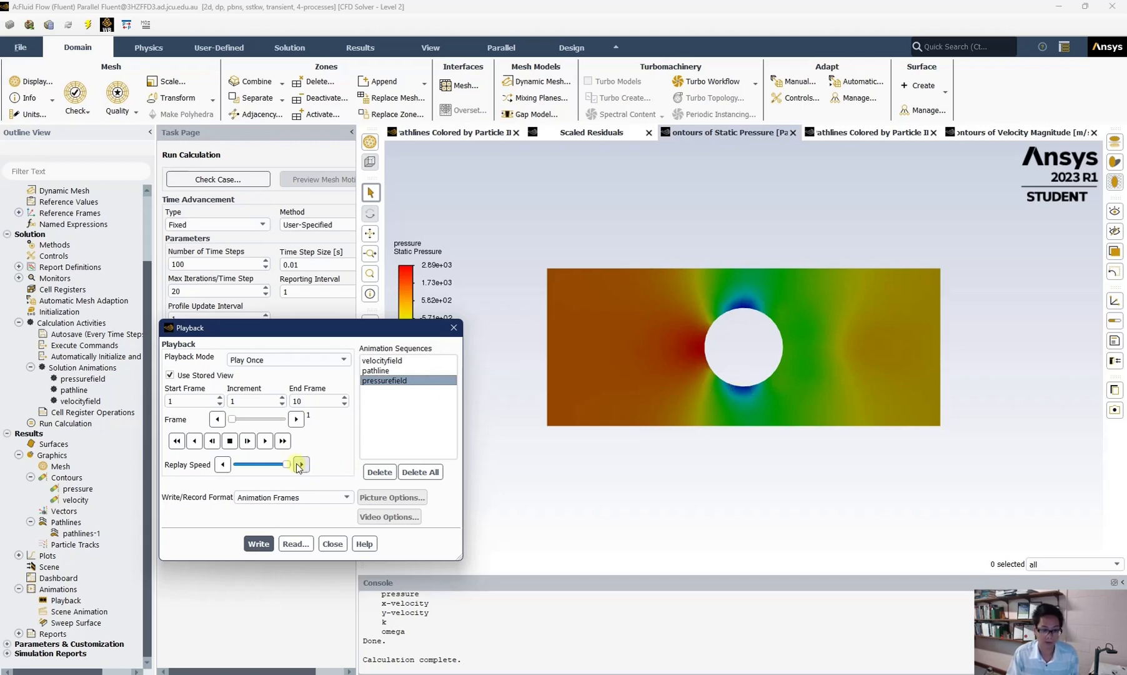
left_click(247, 441)
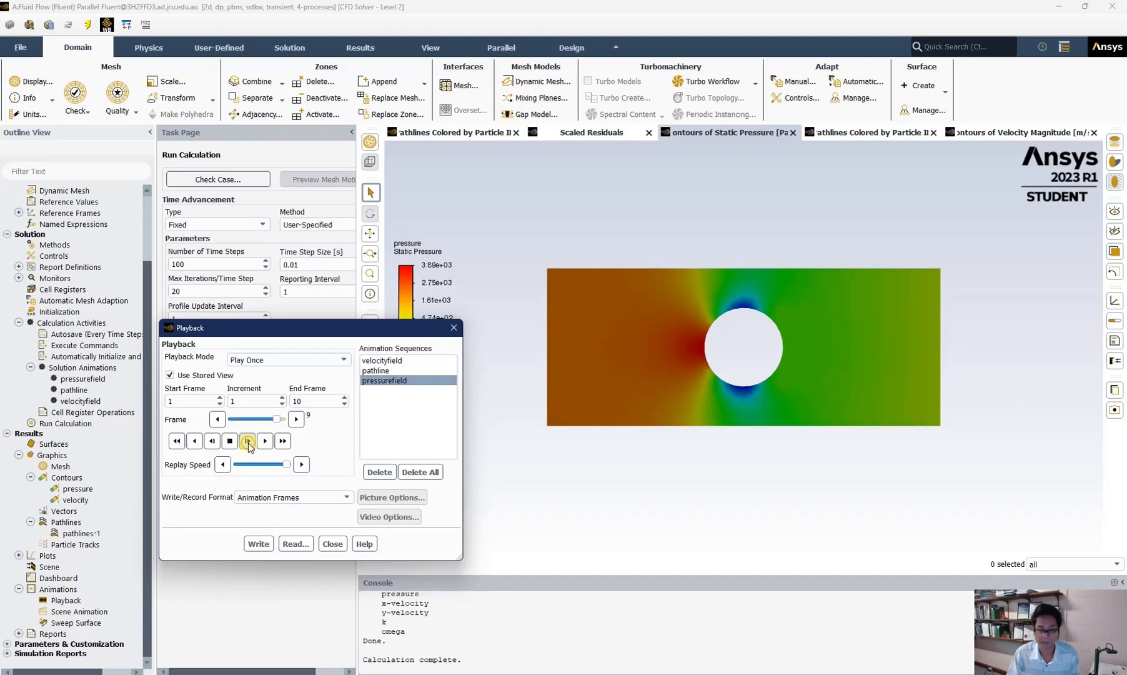
left_click(371, 371)
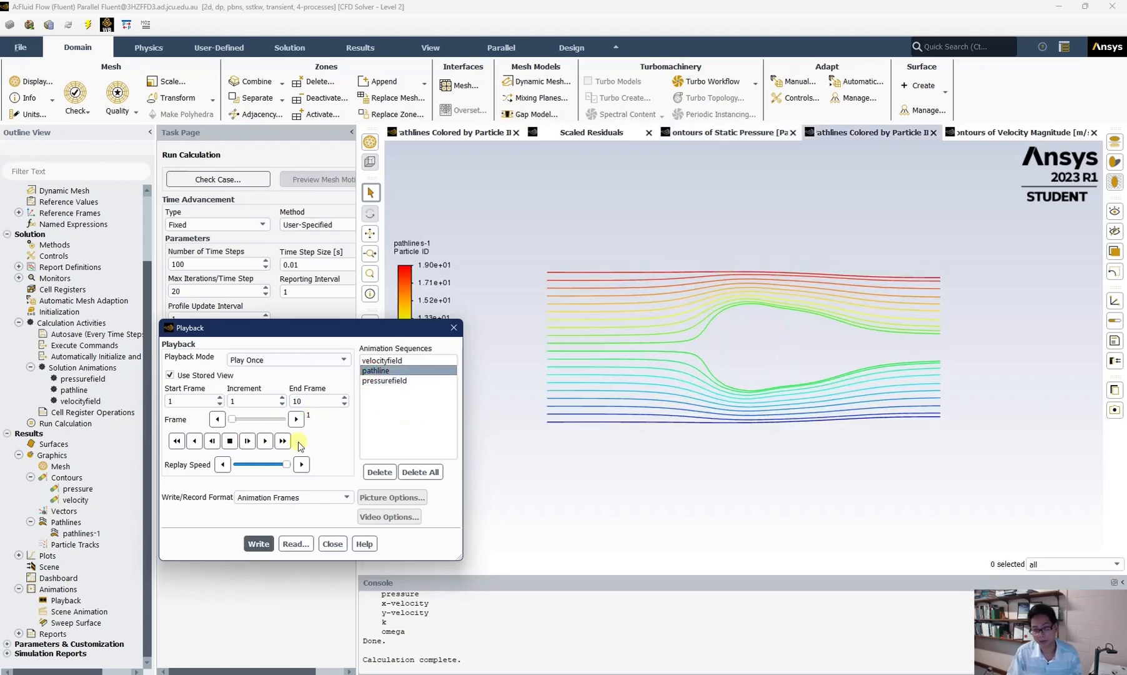
left_click(246, 441)
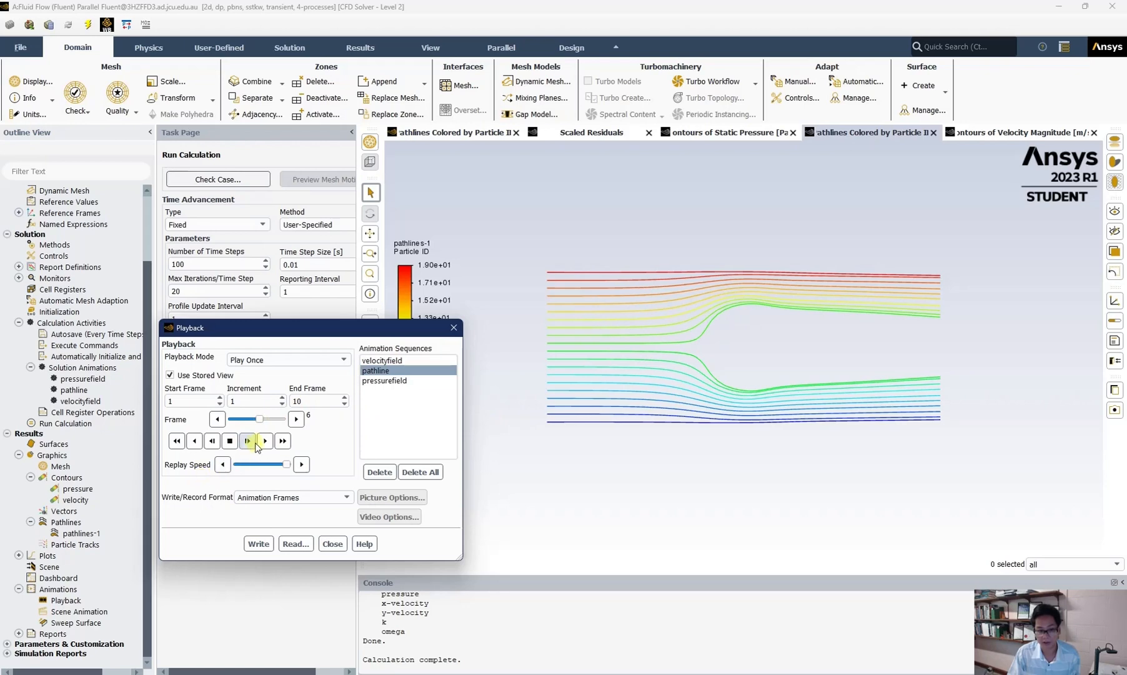
left_click(247, 442)
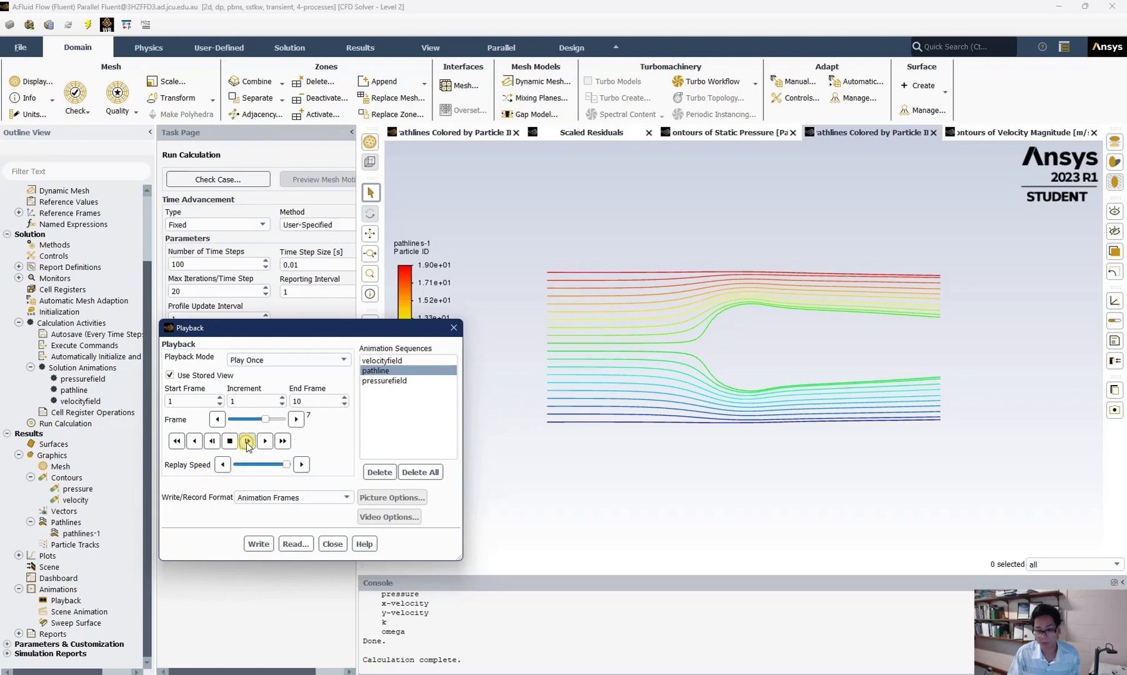